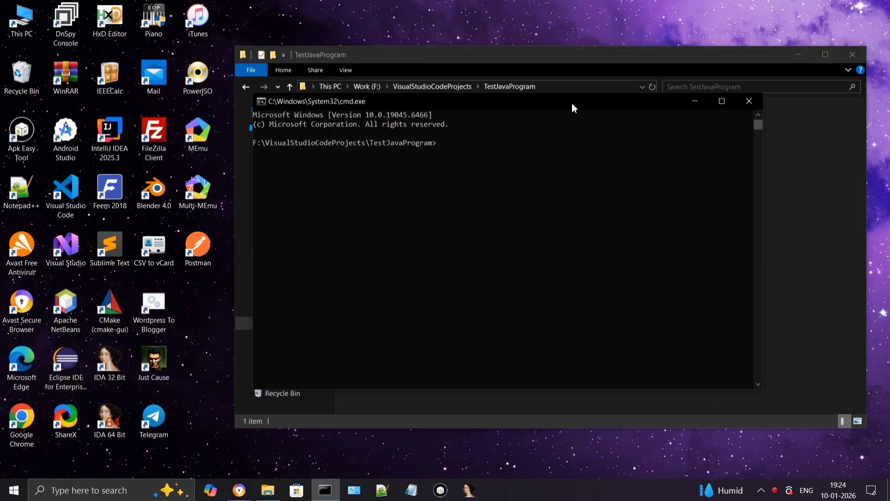
Try to compile HelloWorld.java with javac and check the Java version with java --version
type("javac HelloWorld.java")
key("Return")
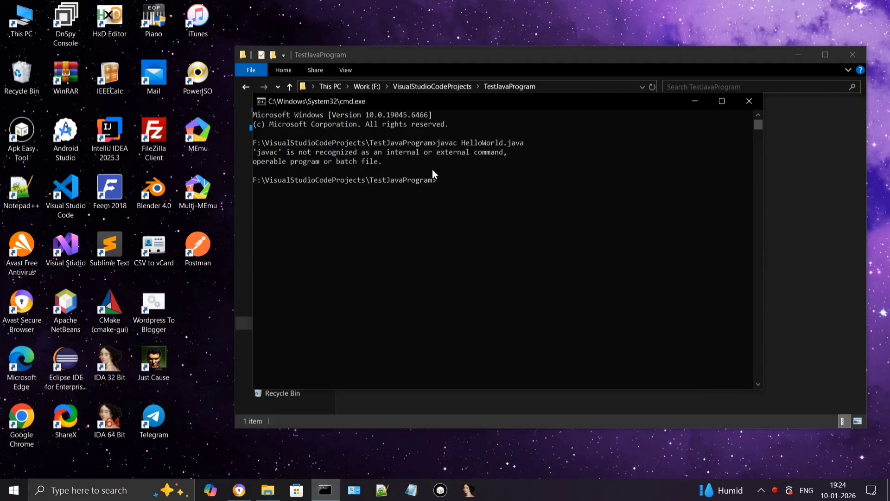
type("java --version")
key("Return")
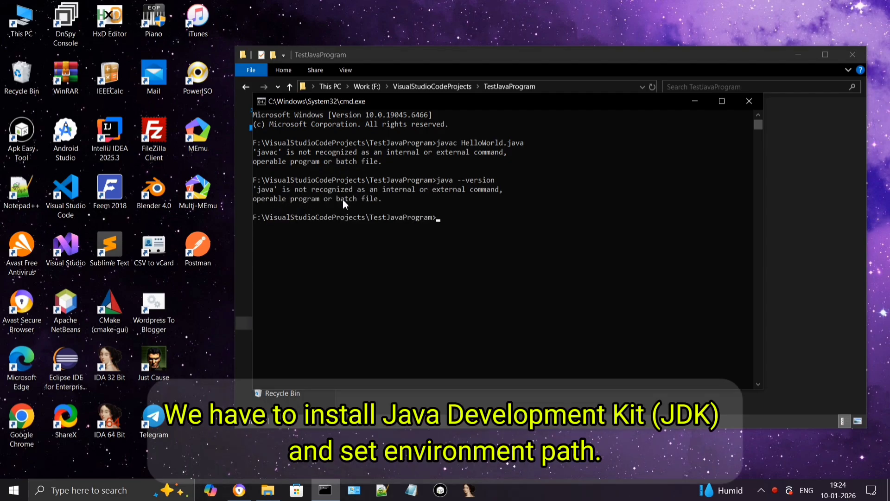
Exit the command prompt and minimize the TestJavaProgram folder window
type("exi")
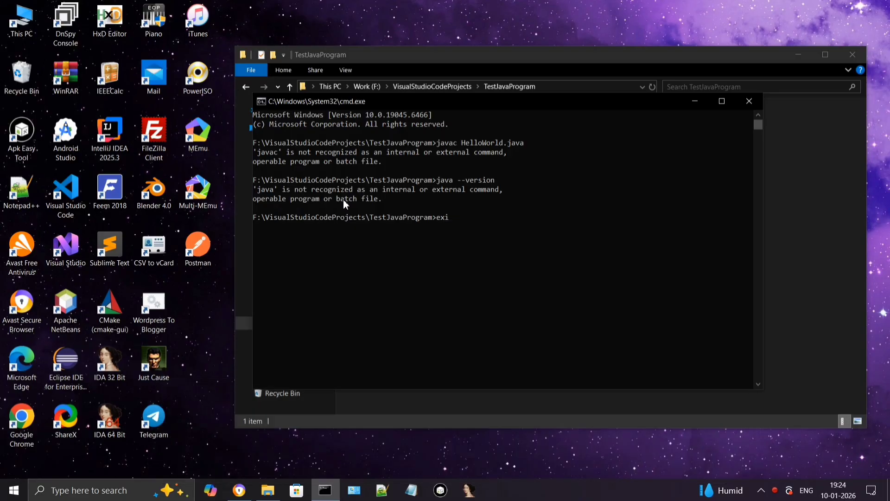
type("t")
key("Return")
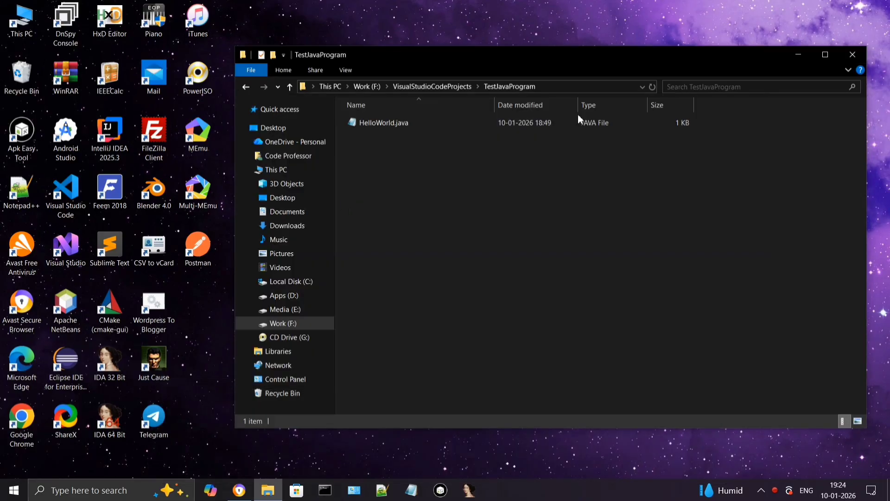
left_click(796, 59)
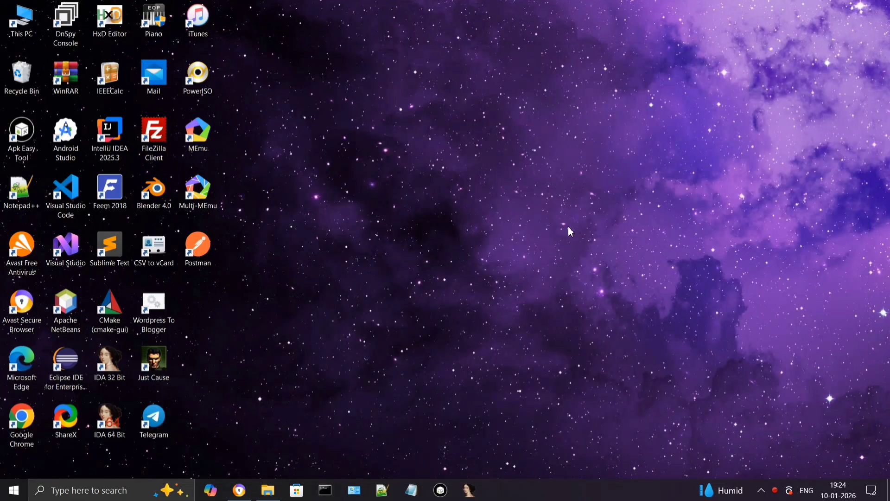
Switch to the browser, open Oracle's Java Downloads page from the search results and show the JDK 25 downloads for Windows
left_click(239, 490)
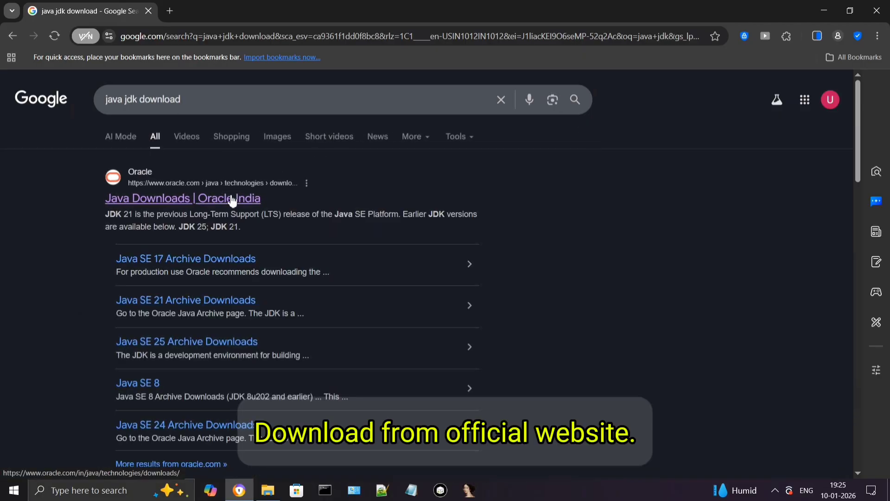
mouse_move(858, 149)
left_mouse_down()
mouse_move(850, 238)
mouse_move(862, 141)
left_mouse_up()
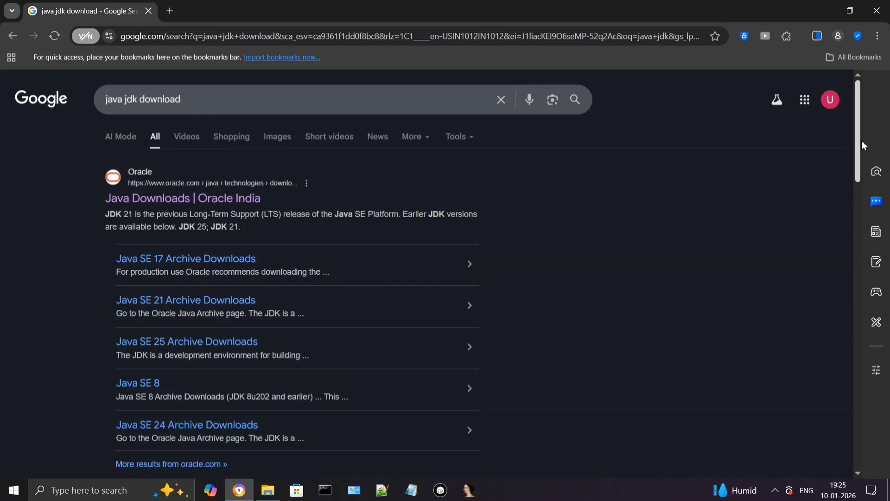
left_click(210, 199)
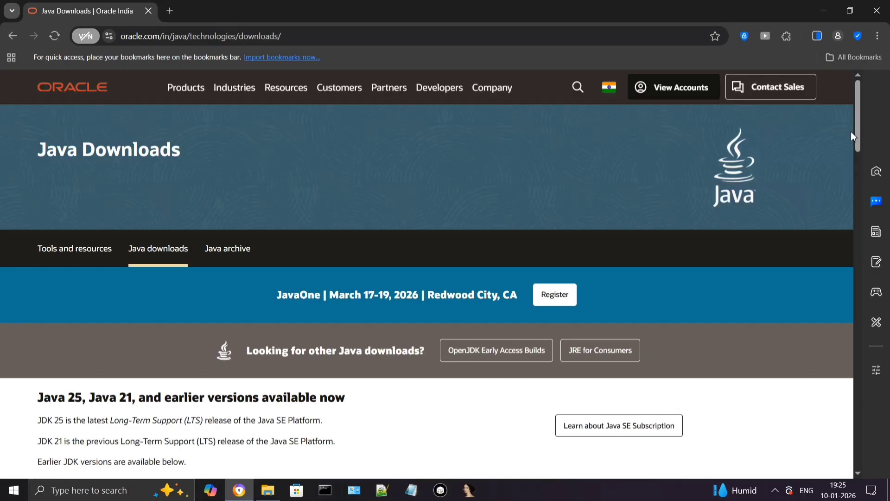
left_click_drag(858, 129, 860, 174)
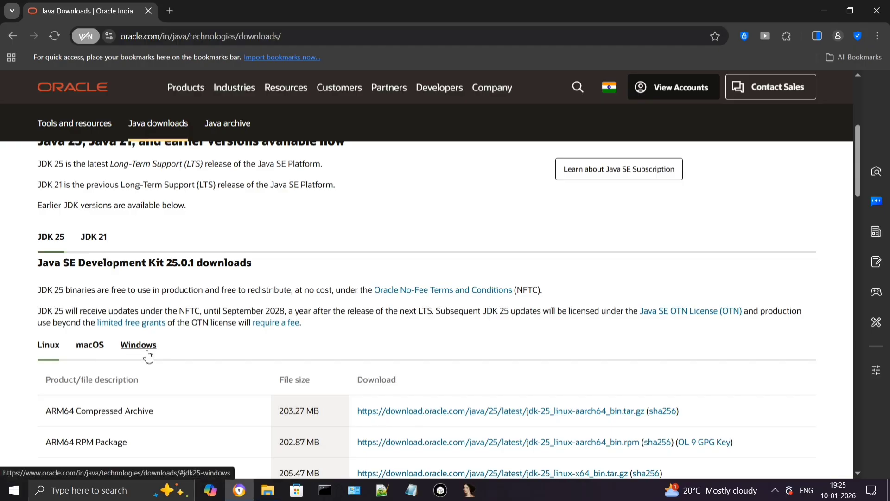
scroll(248, 178, "down", 3)
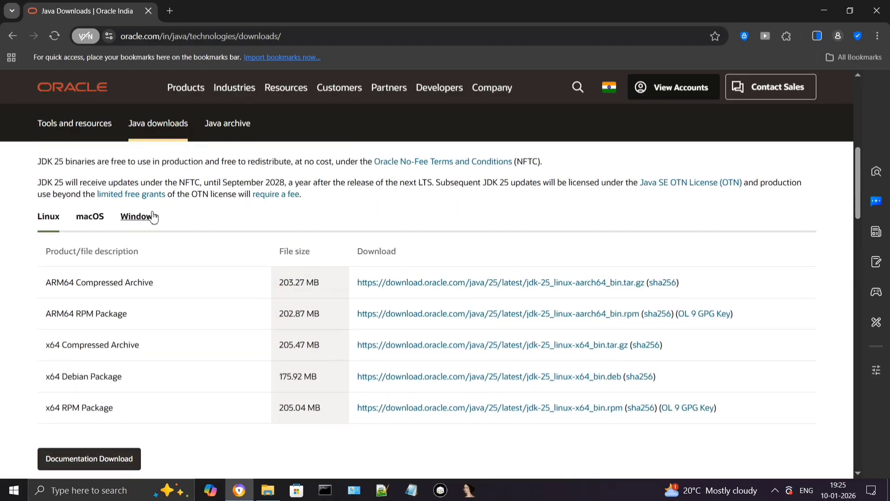
left_click(143, 221)
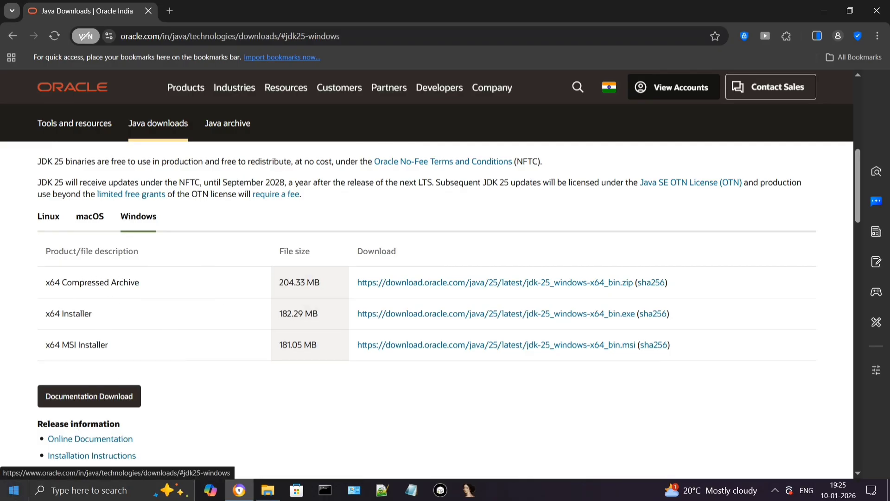
Check the PC's system type through the OS build info in the Windows Update & Security settings, and close Settings
left_click(14, 490)
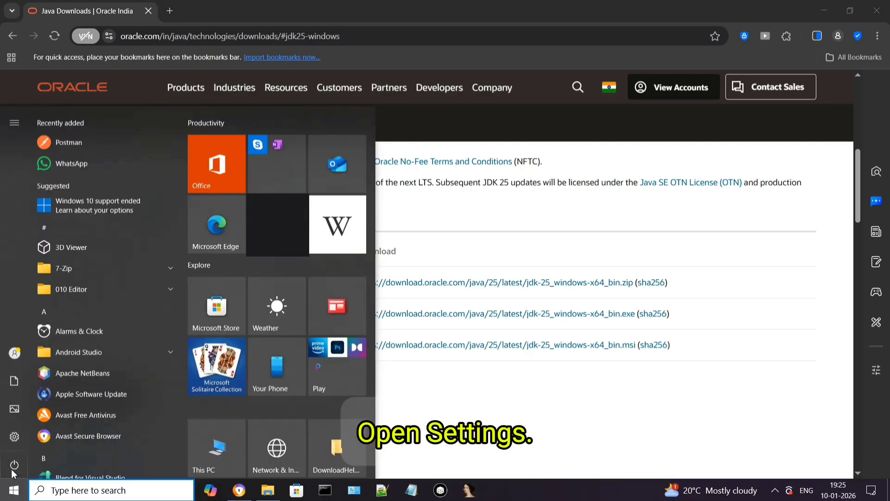
left_click(12, 443)
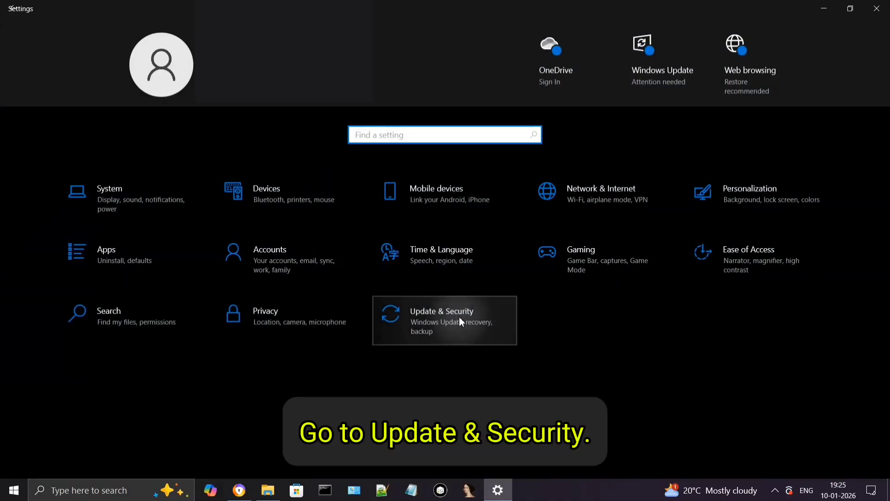
left_click(462, 321)
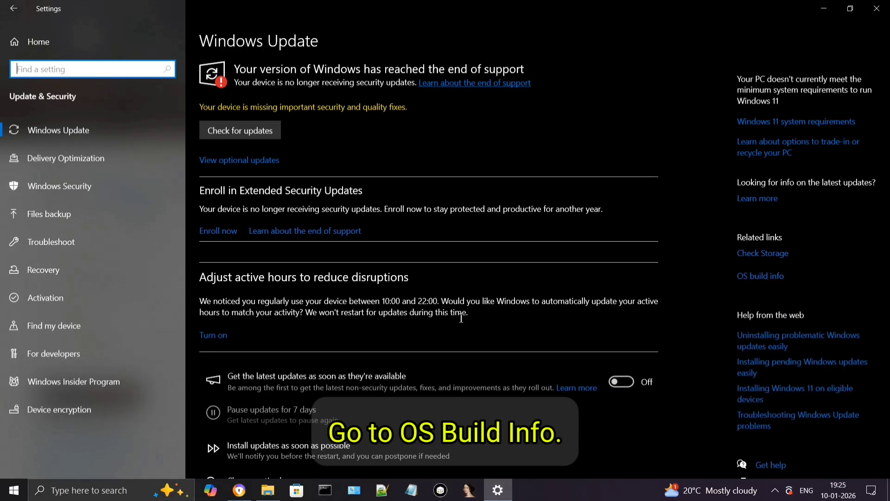
left_click(768, 279)
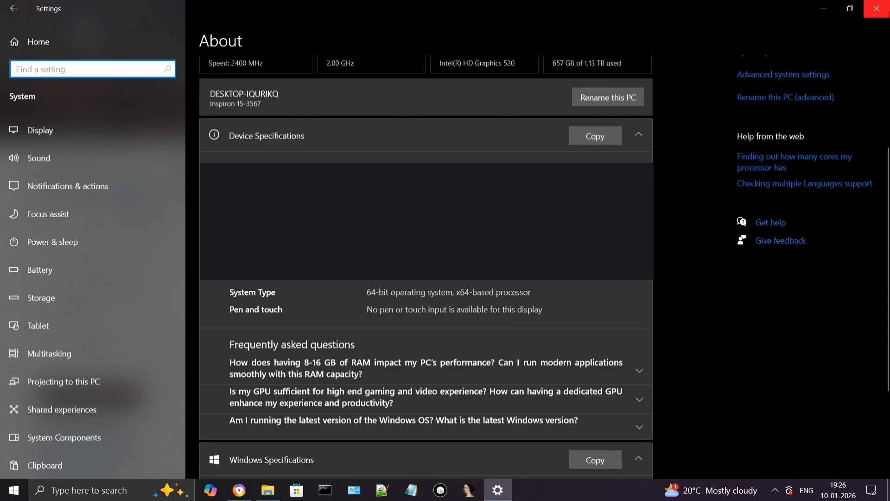
left_click(876, 9)
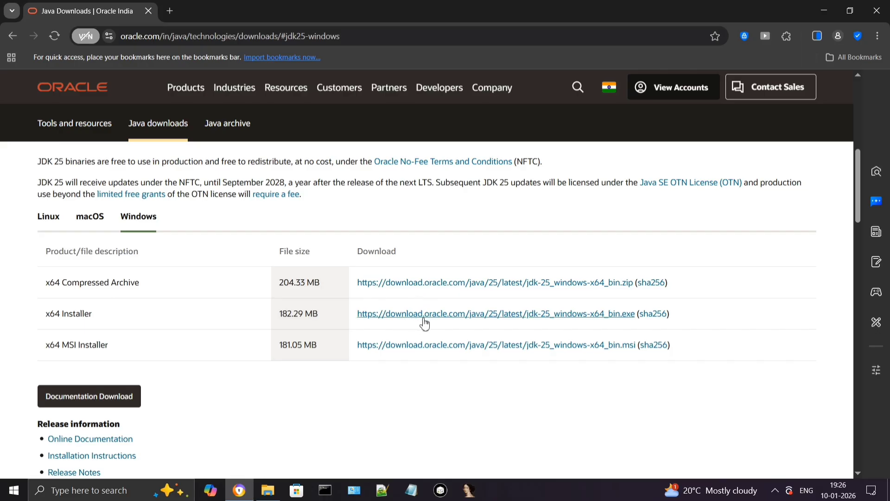
Download the JDK 25 x64 Installer for Windows (.exe) and launch the downloaded file
left_click(477, 322)
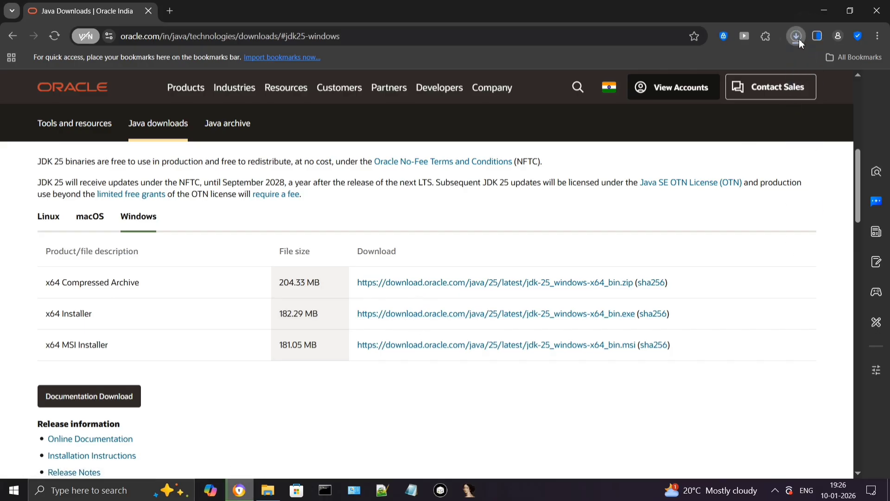
left_click(799, 42)
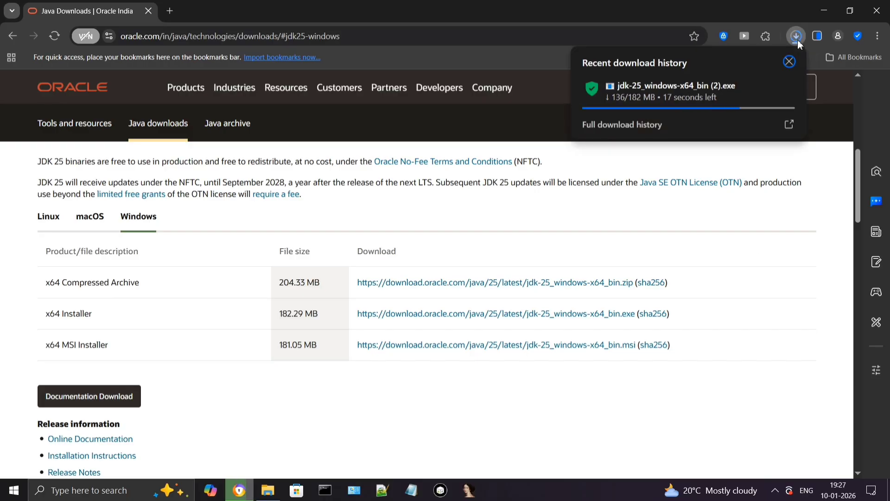
mouse_move(718, 90)
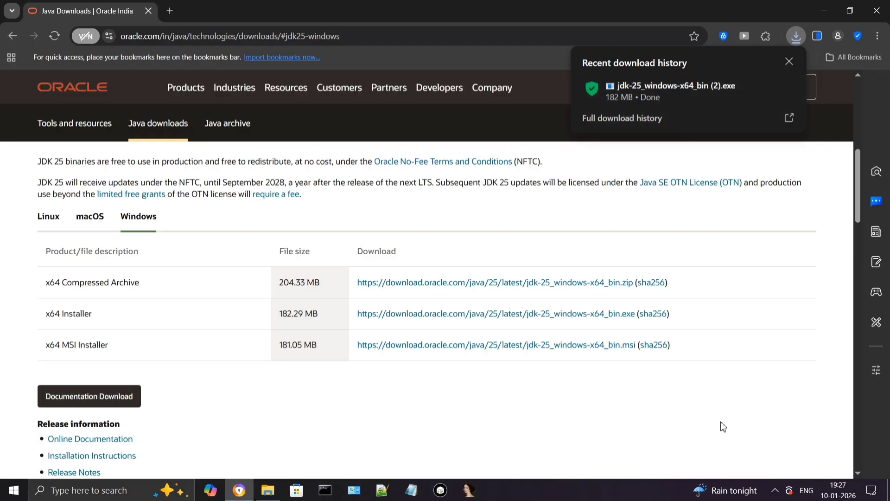
left_click(775, 490)
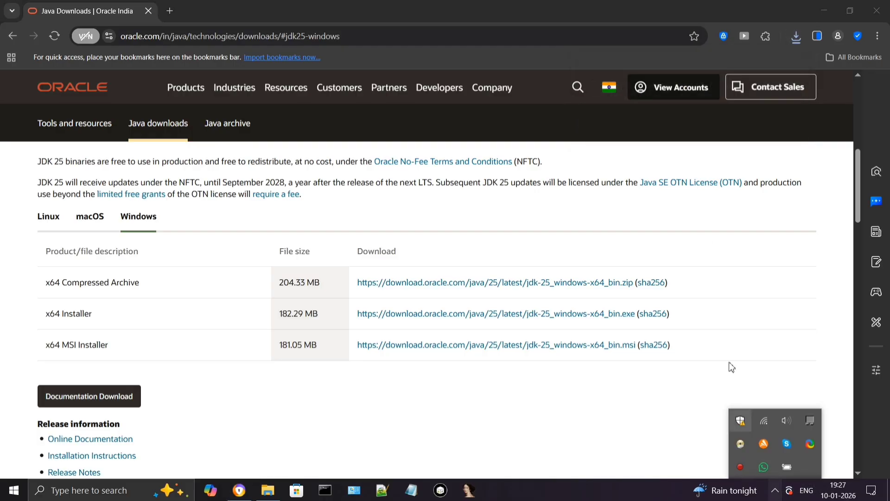
left_click(755, 204)
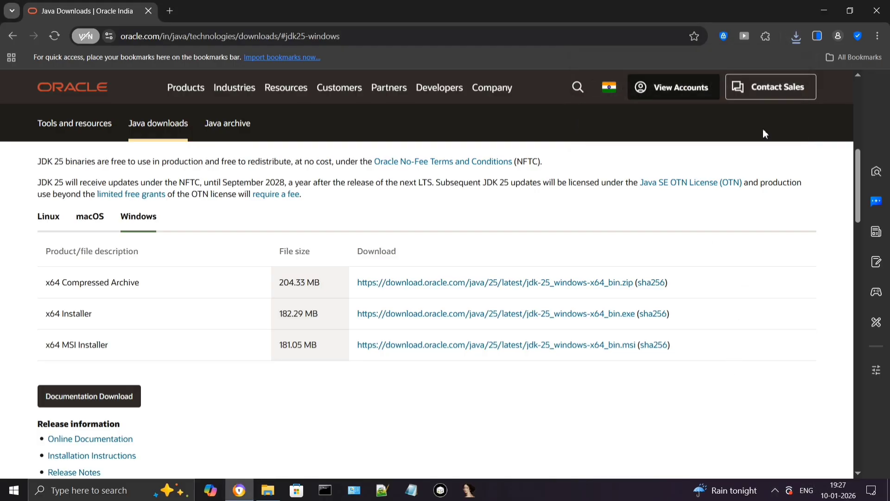
left_click(796, 36)
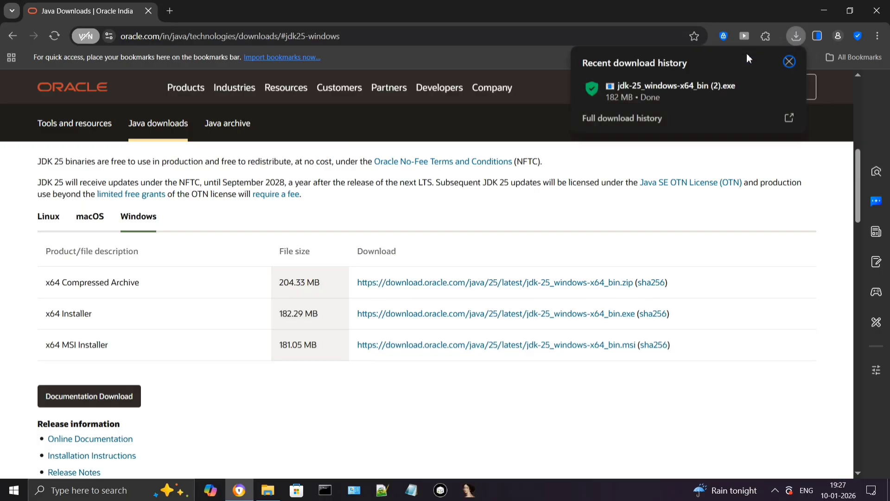
left_click(674, 91)
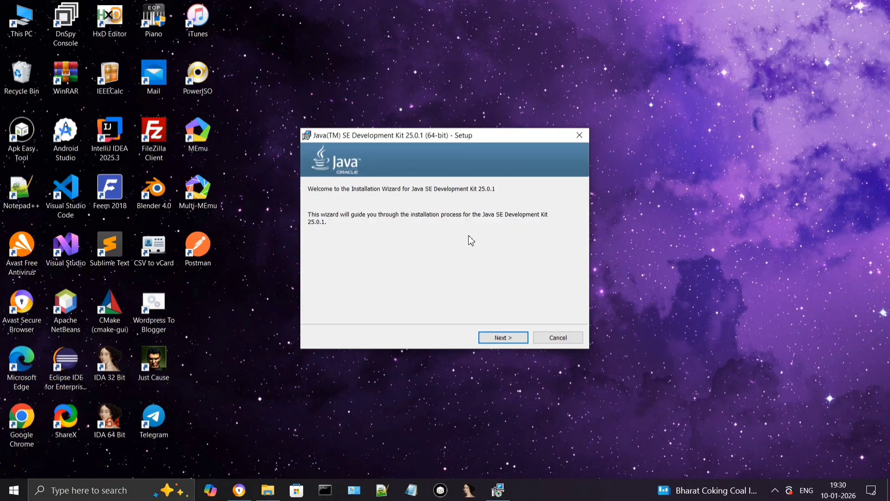
Install Java SE Development Kit 25.0.1 in C:\Program Files\Java\jdk-25\ and close the setup wizard
left_click(502, 341)
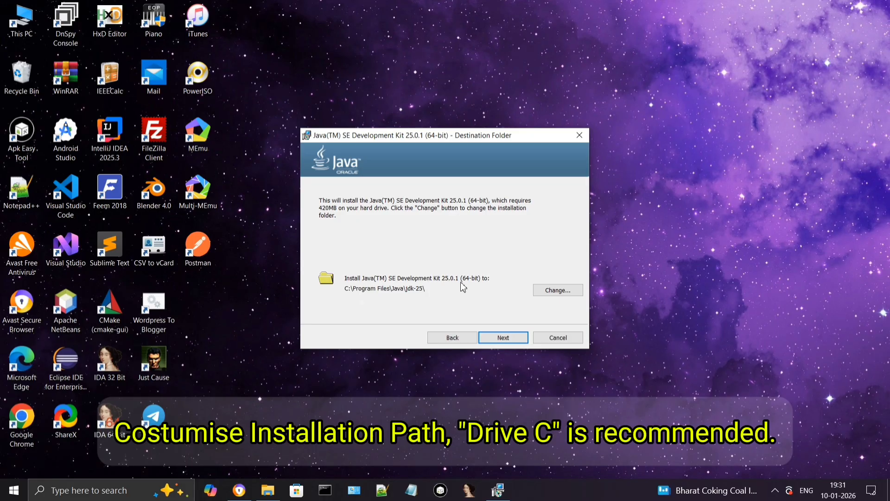
left_click(505, 341)
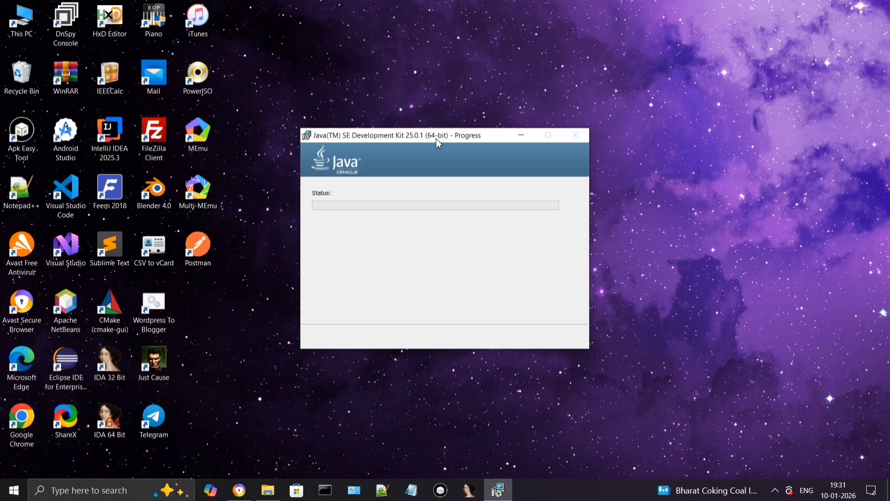
mouse_move(436, 139)
left_mouse_down()
mouse_move(451, 143)
mouse_move(439, 134)
left_mouse_up()
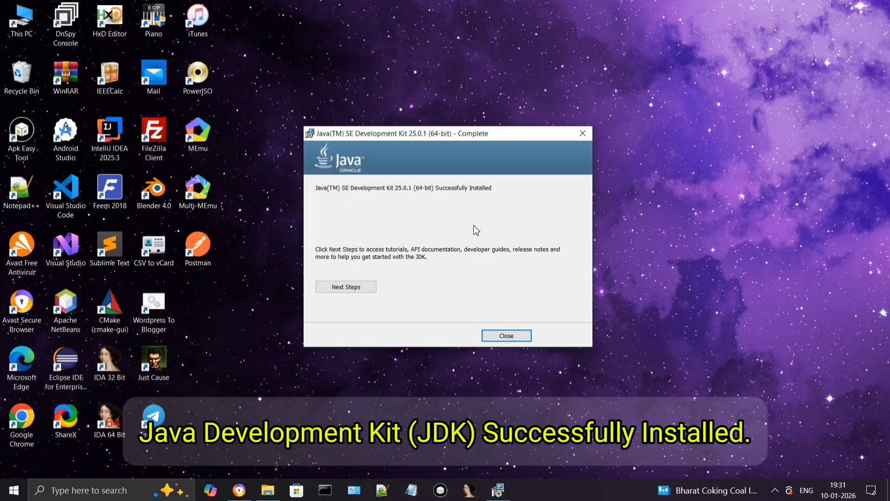
left_click(500, 336)
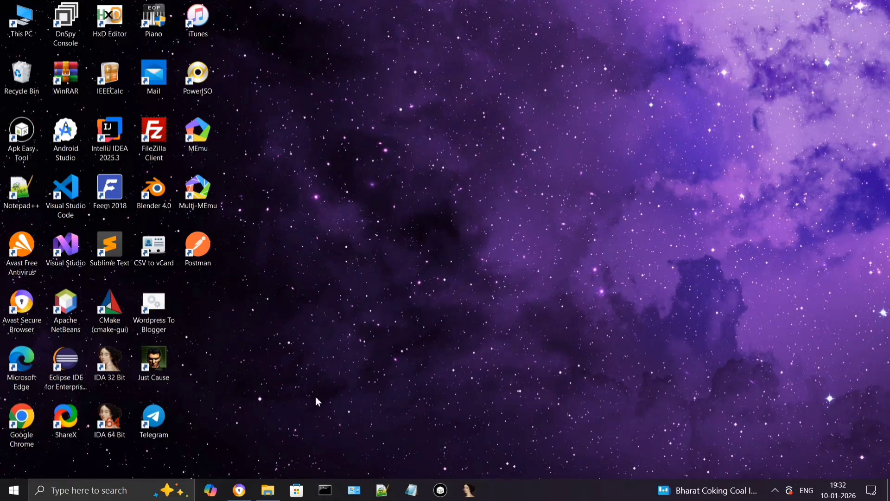
Switch to File Explorer and open the JDK's bin folder at C:\Program Files\Java\jdk-25\bin
left_click(268, 492)
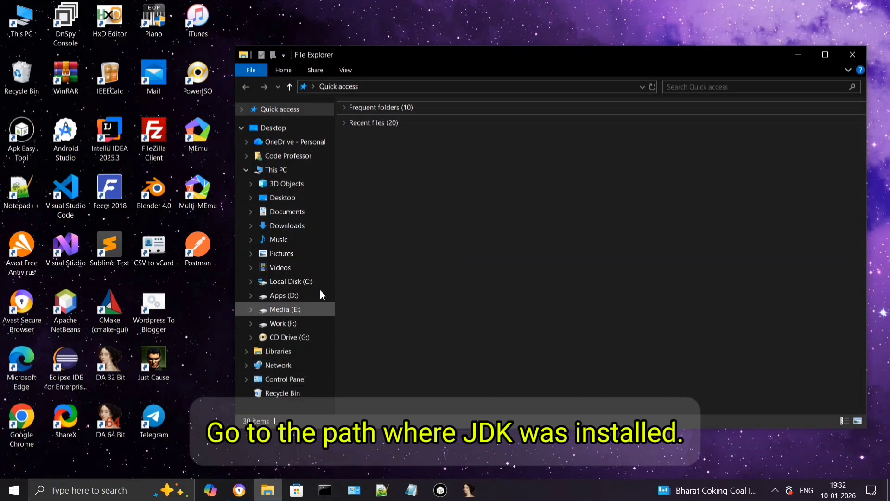
left_click(280, 284)
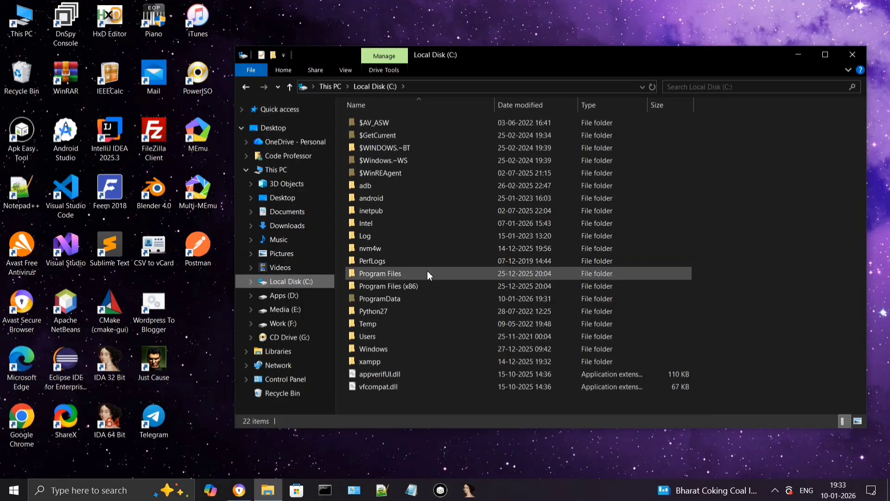
double_click(427, 274)
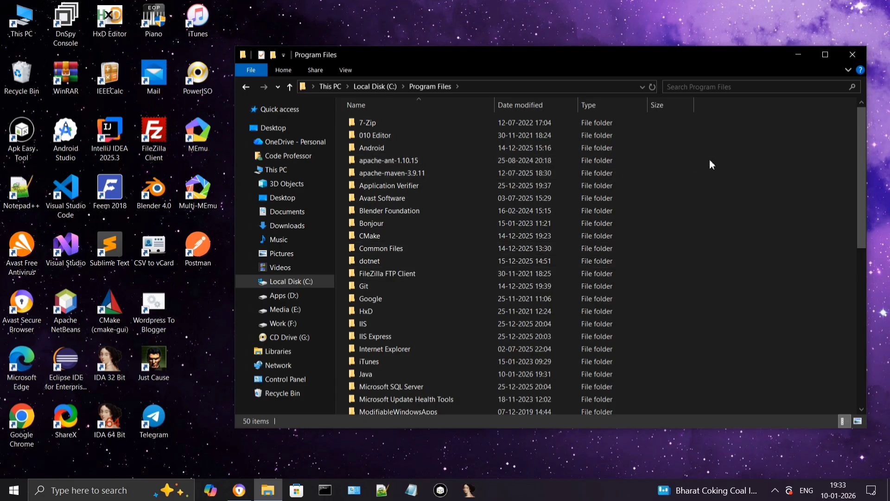
left_click_drag(863, 153, 861, 211)
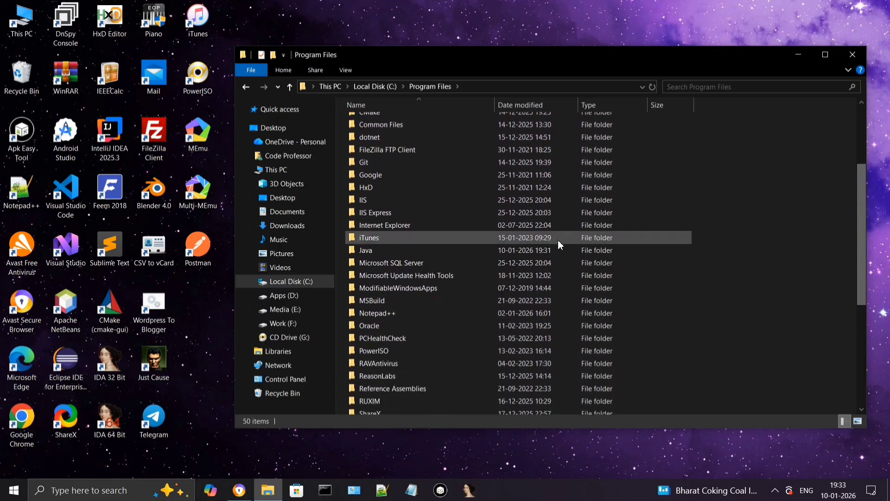
left_click(495, 250)
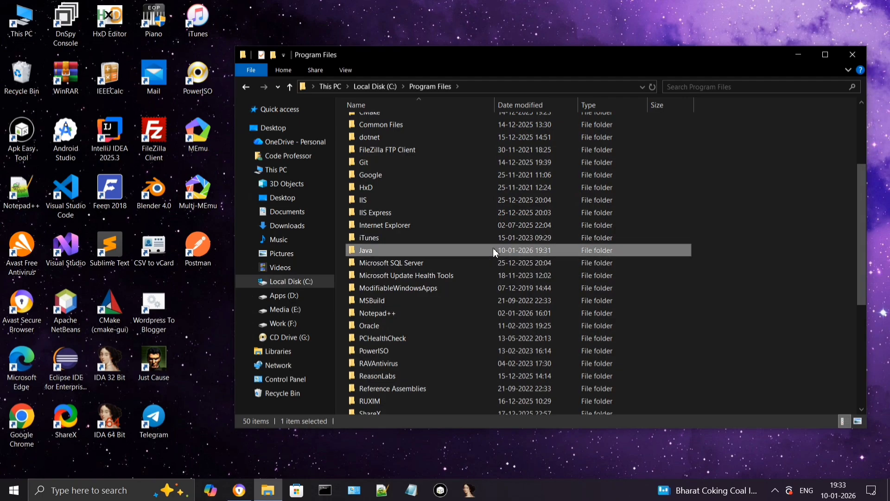
double_click(494, 251)
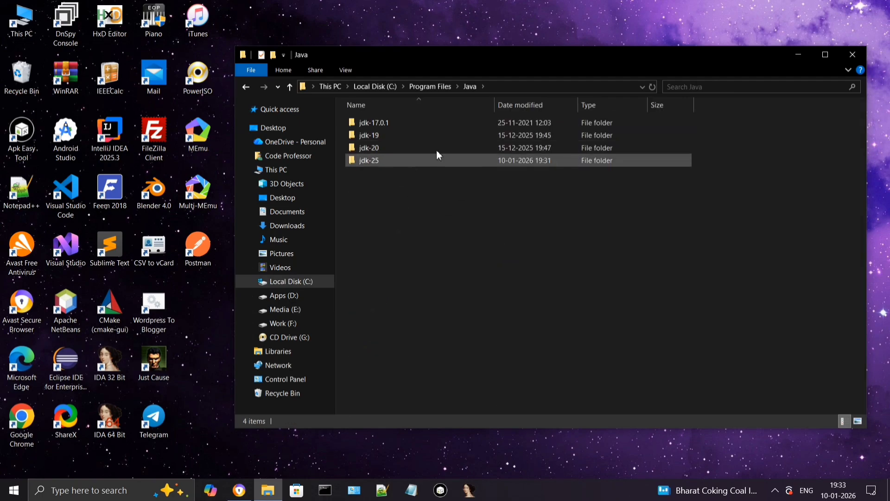
double_click(467, 161)
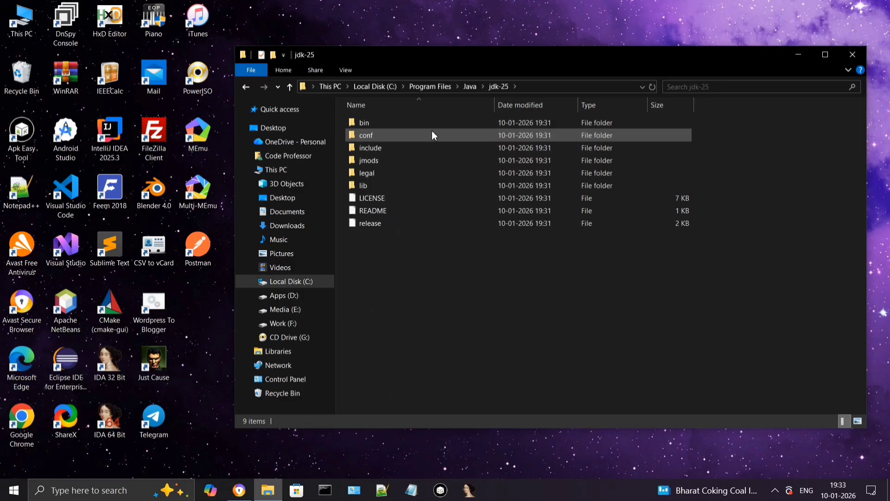
double_click(471, 121)
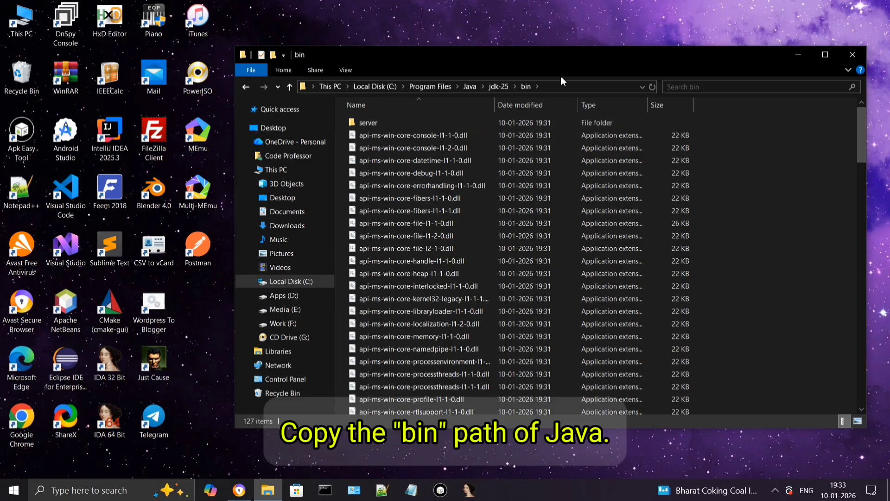
Copy the folder path C:\Program Files\Java\jdk-25\bin and paste it on the second line of a blank Notepad document
left_click(565, 88)
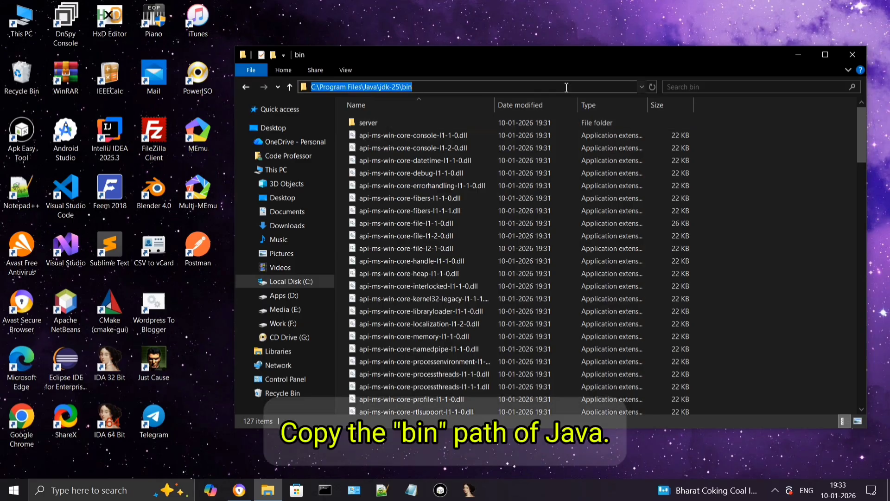
double_click(567, 88)
left_click_drag(428, 88, 313, 89)
right_click(332, 92)
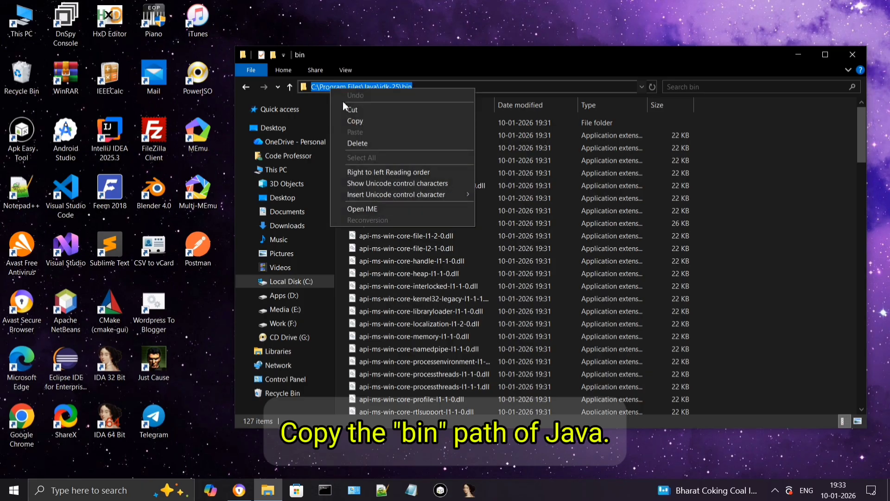
left_click(352, 119)
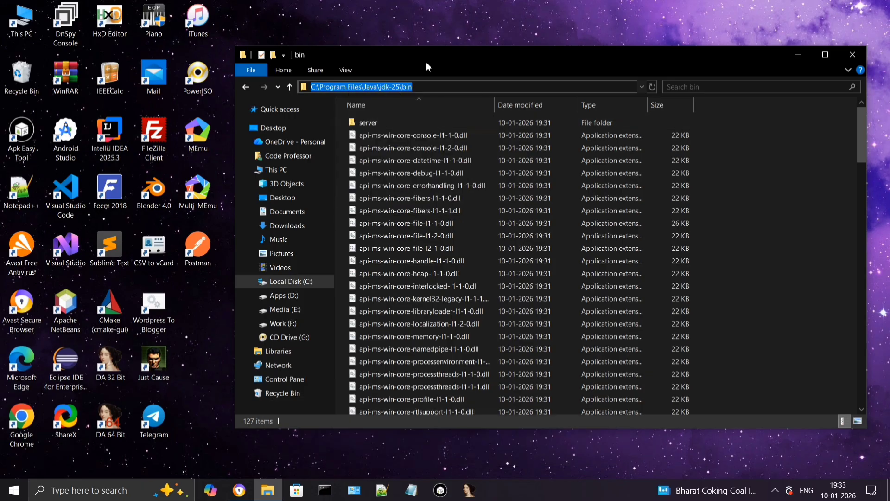
left_click(410, 488)
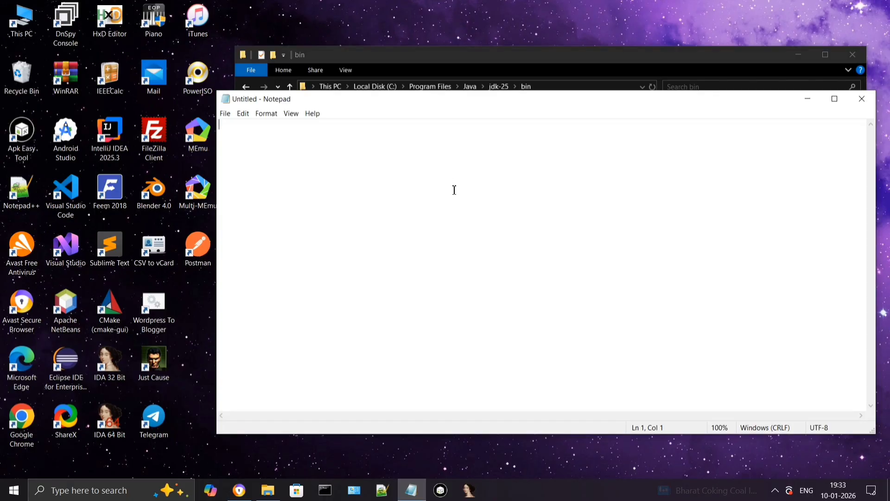
key("Return")
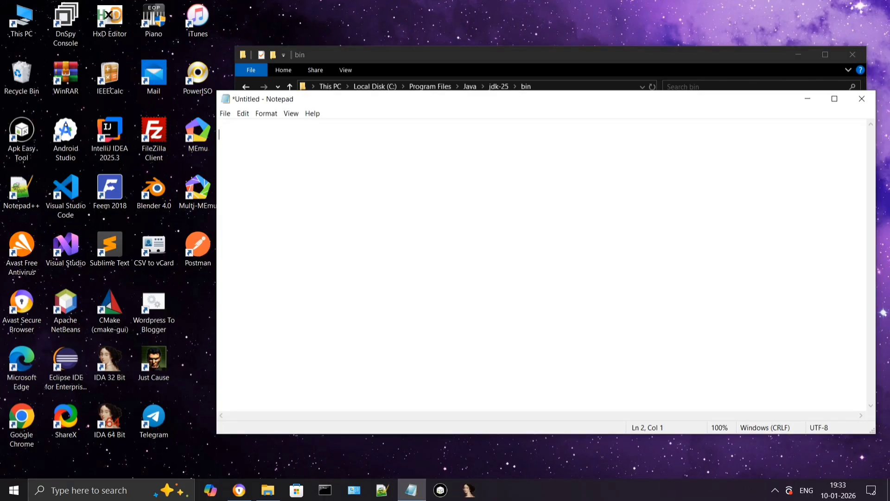
right_click(362, 192)
left_click(384, 232)
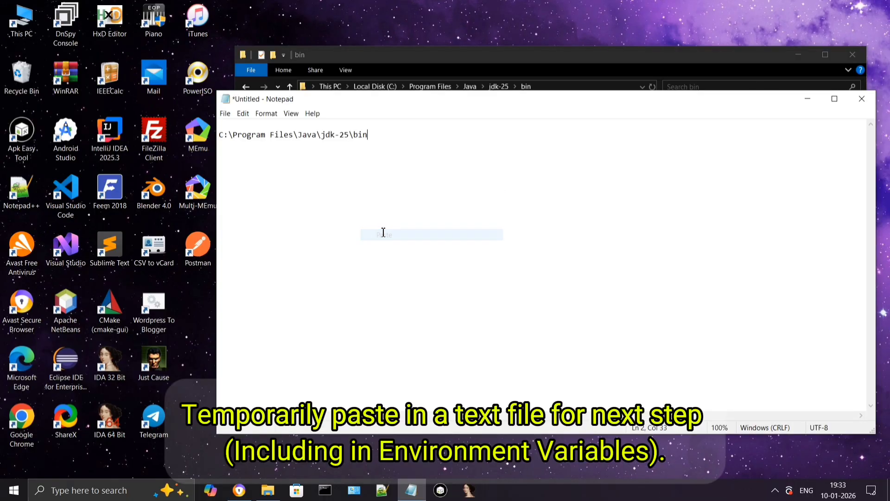
Switch to File Explorer and open the folder C:\Program Files\Common Files\Oracle\Java\javapath
left_click(473, 56)
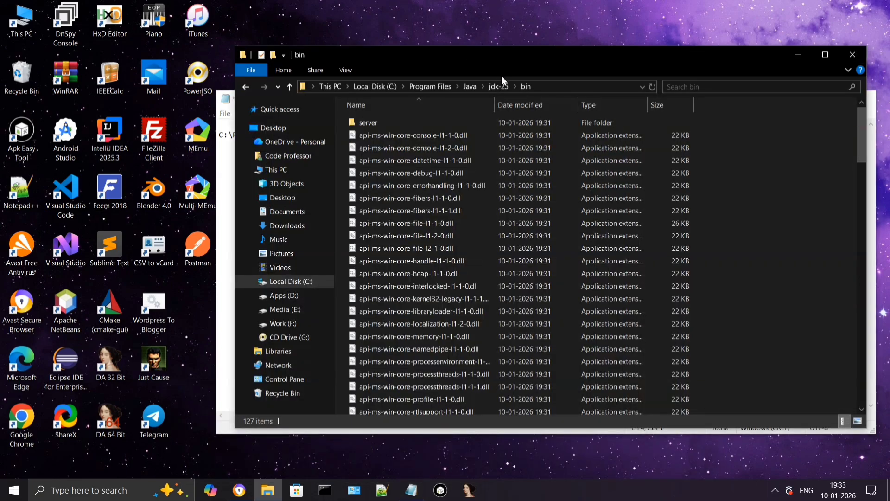
left_click(288, 281)
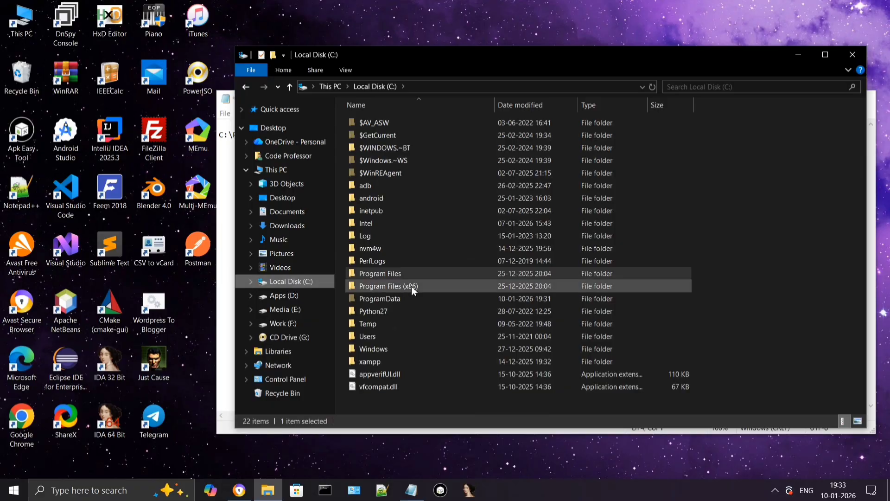
left_click(401, 275)
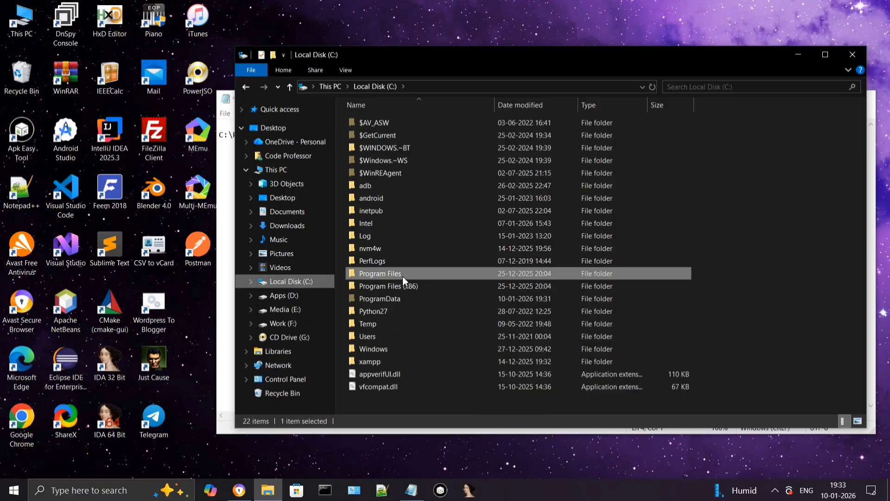
double_click(464, 274)
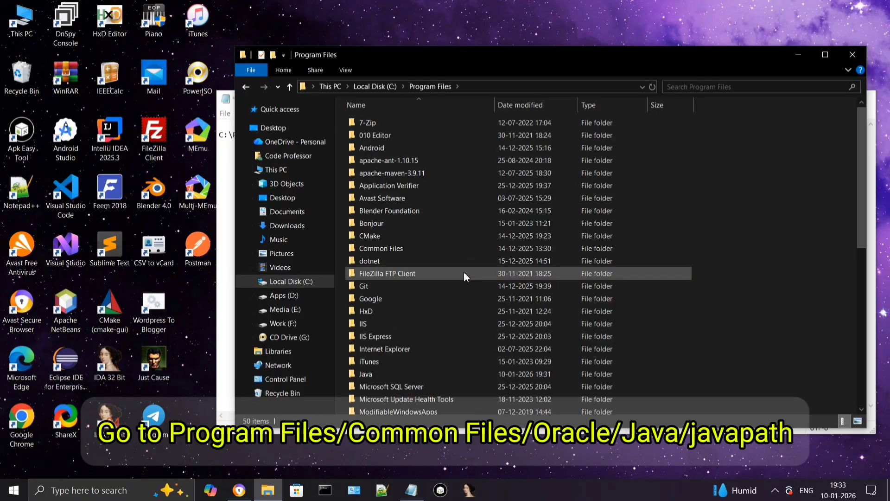
double_click(470, 248)
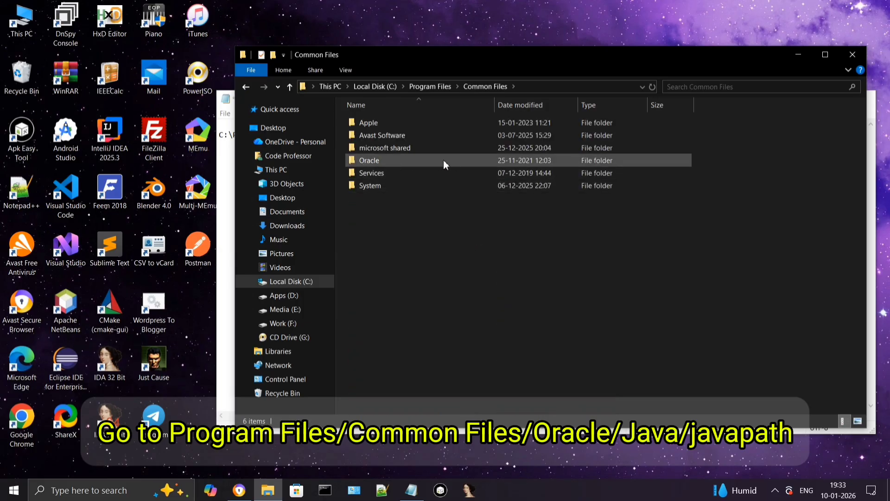
double_click(455, 158)
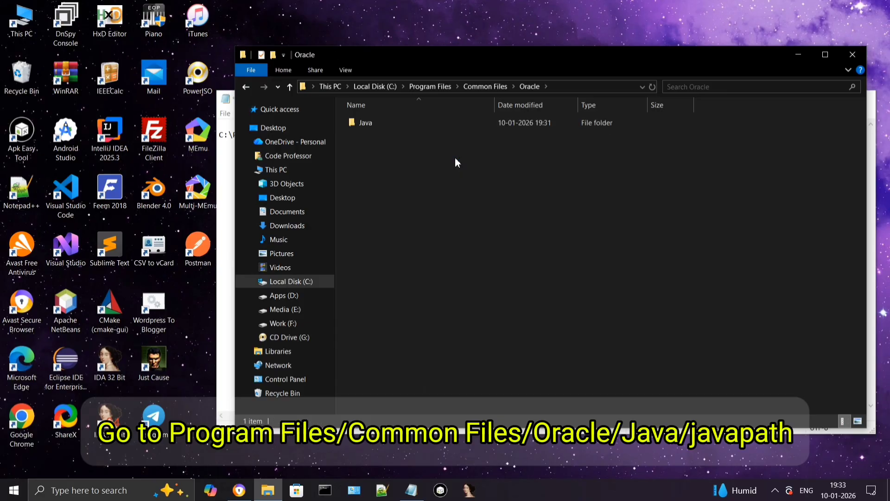
left_click(475, 123)
double_click(475, 123)
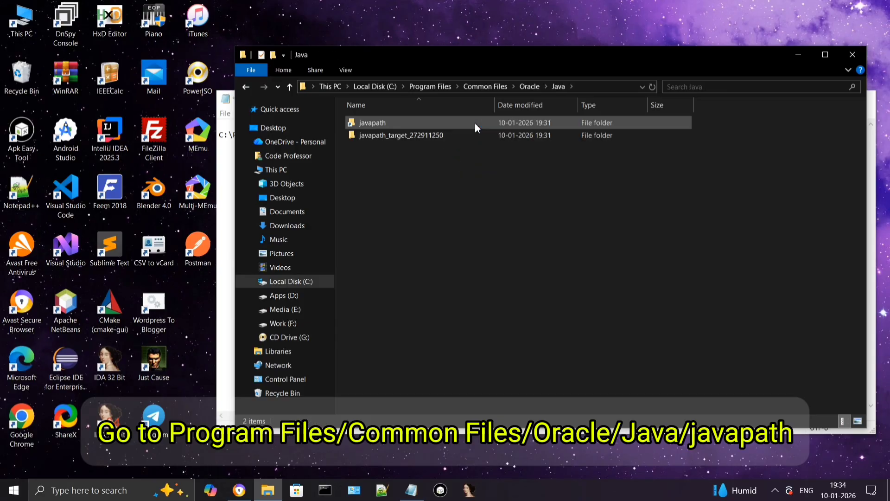
double_click(486, 119)
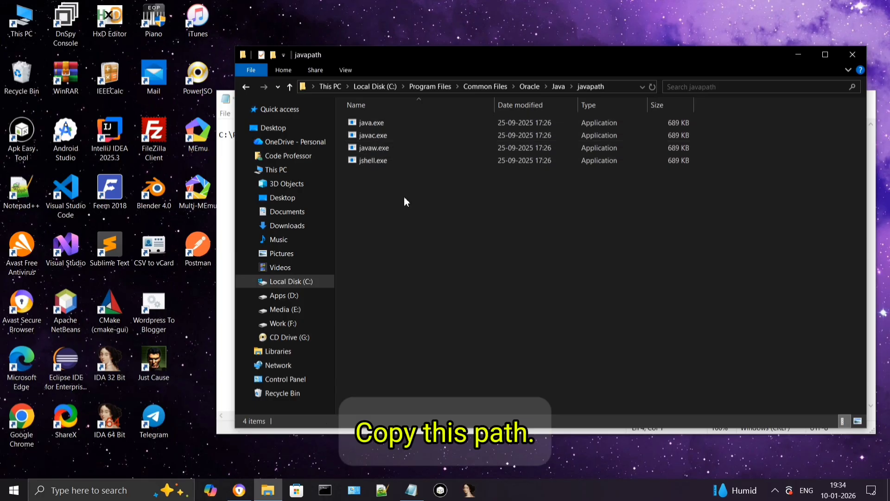
Copy the javapath folder's full path and paste it into the Notepad document below the JDK bin path
left_click(626, 85)
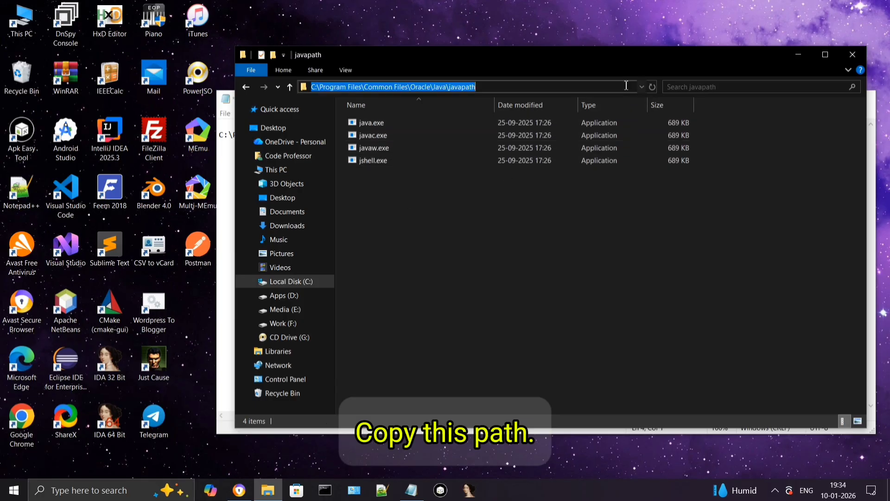
right_click(465, 87)
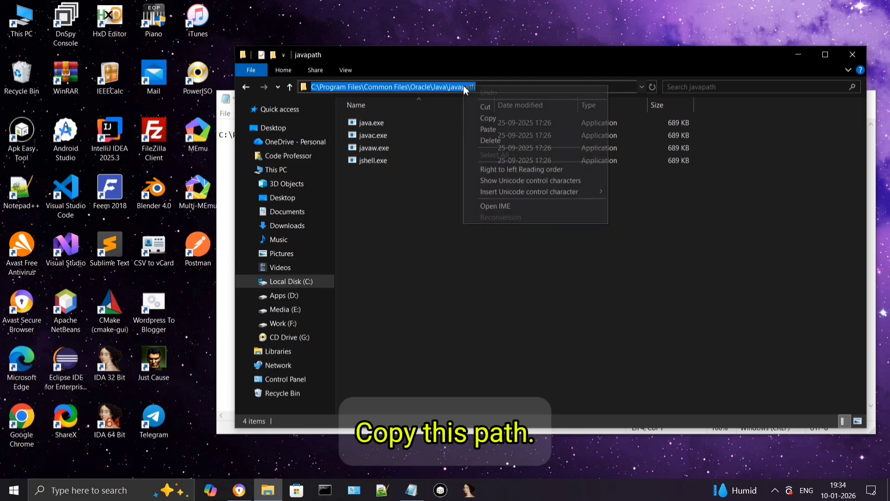
left_click(485, 119)
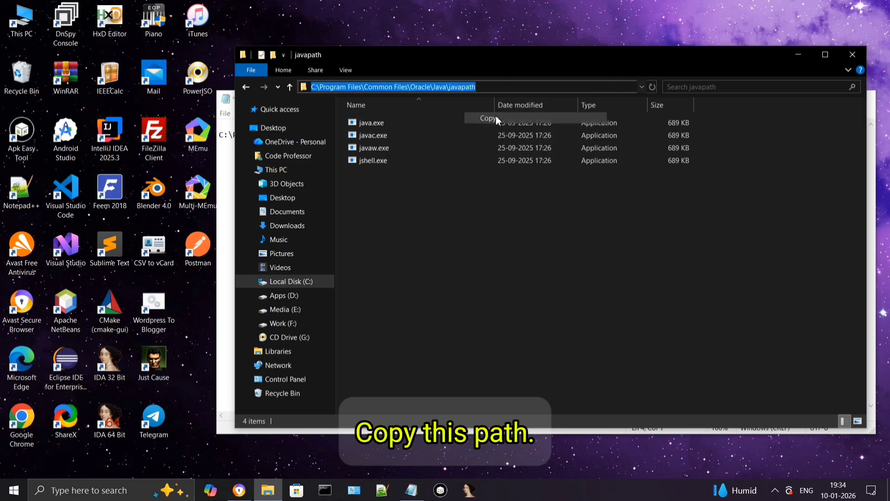
left_click(796, 54)
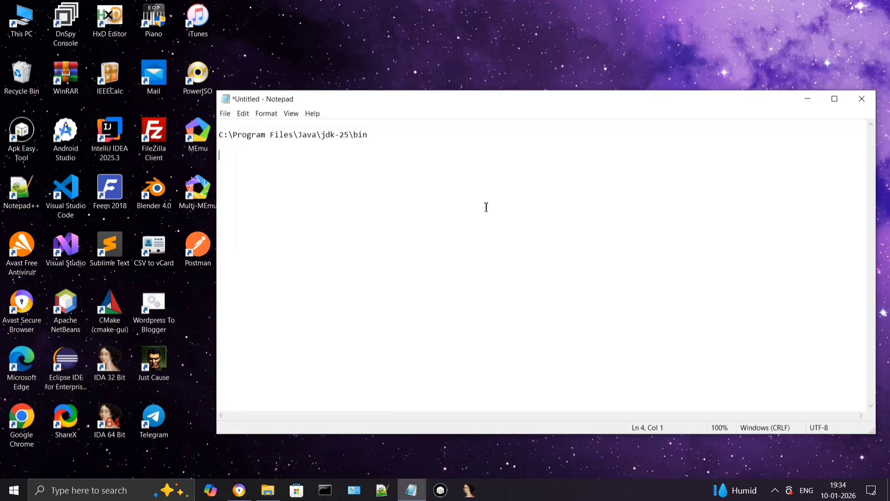
right_click(447, 207)
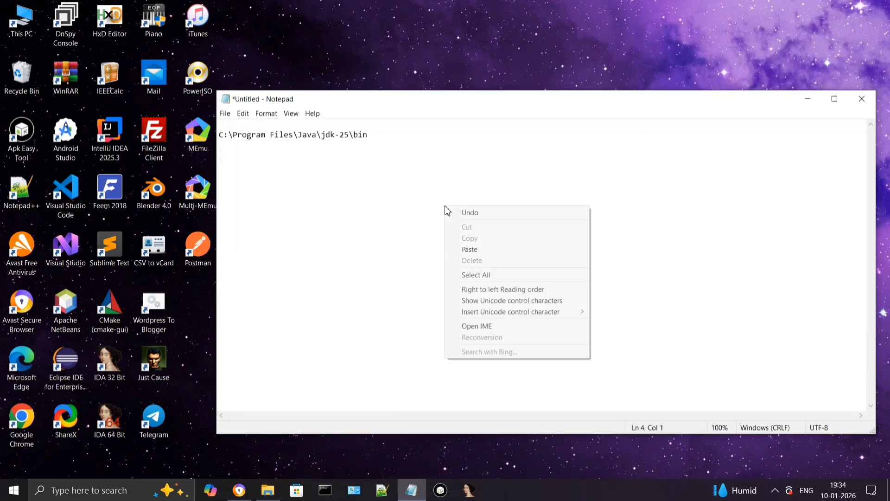
left_click(470, 249)
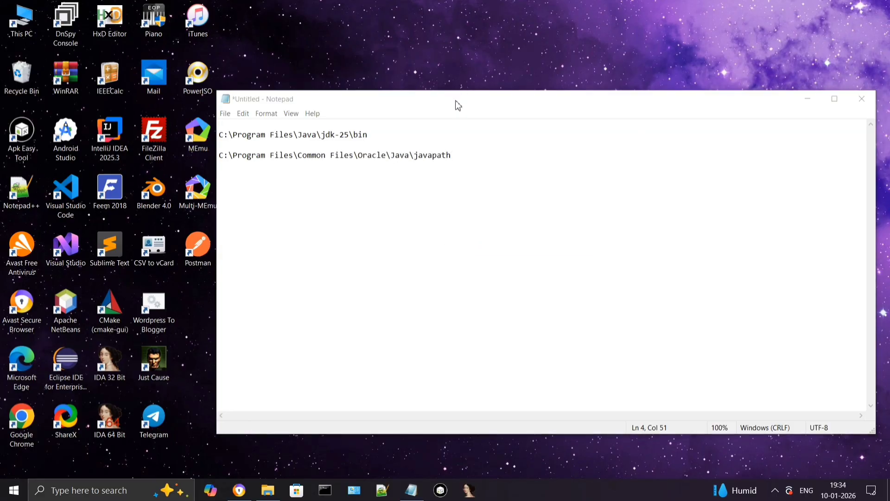
left_click_drag(457, 105, 451, 87)
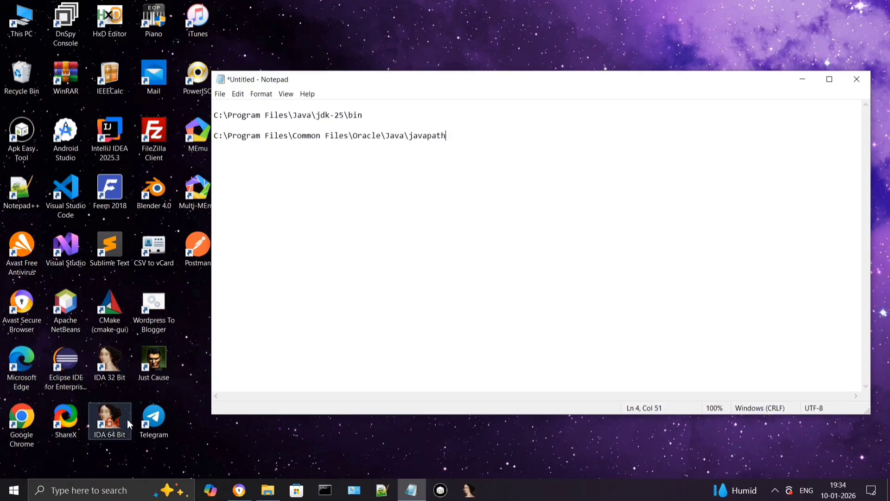
Search Windows for "environment variables" and open the Environment Variables dialog from the system properties
left_click(104, 492)
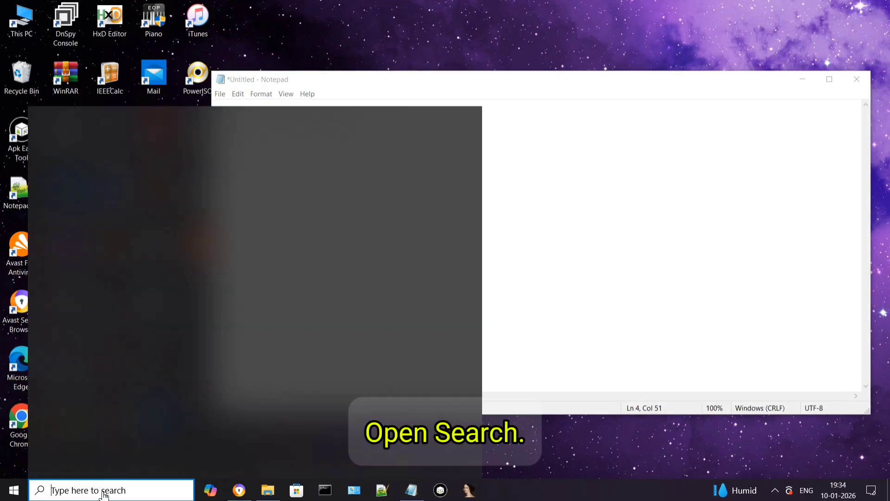
type("envi")
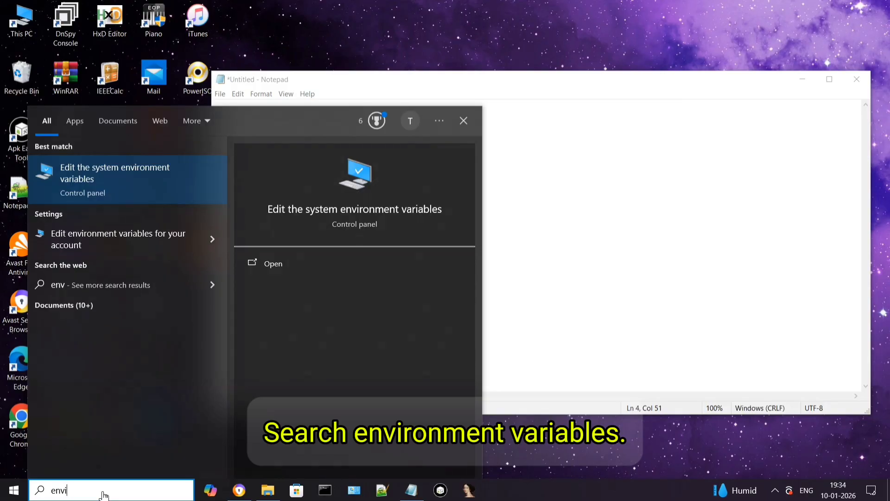
type("ronment ")
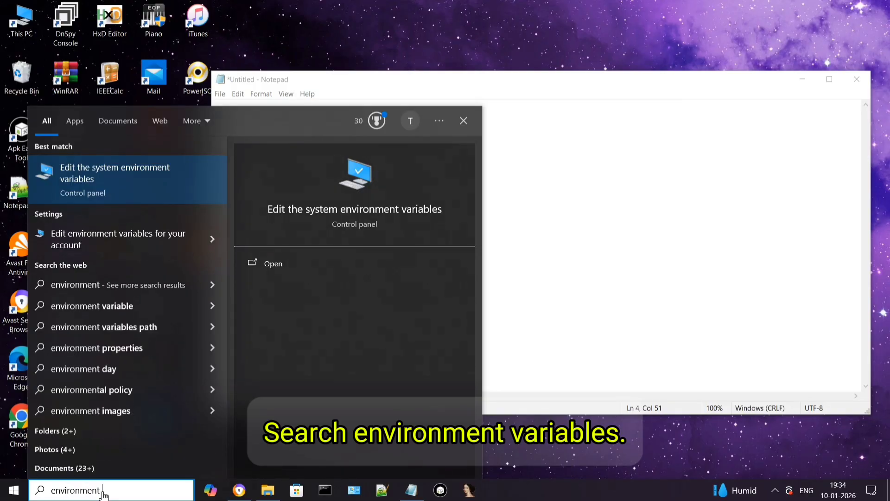
type("varia")
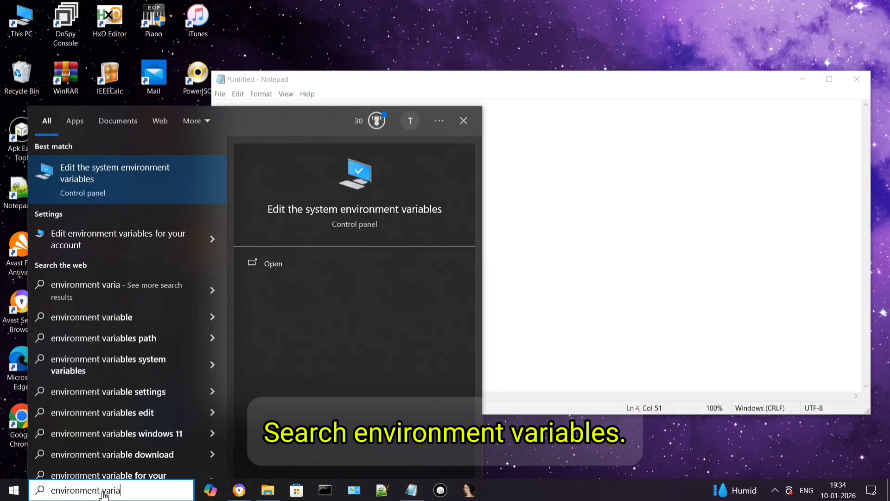
type("bles")
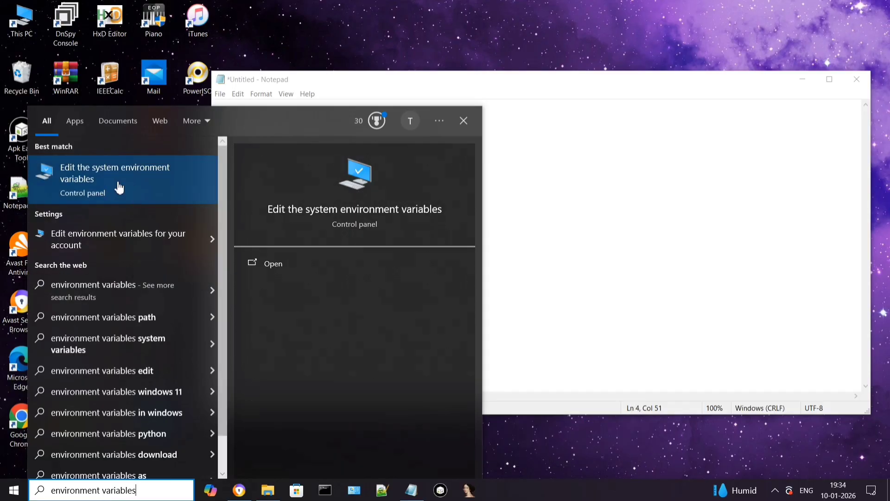
left_click(142, 175)
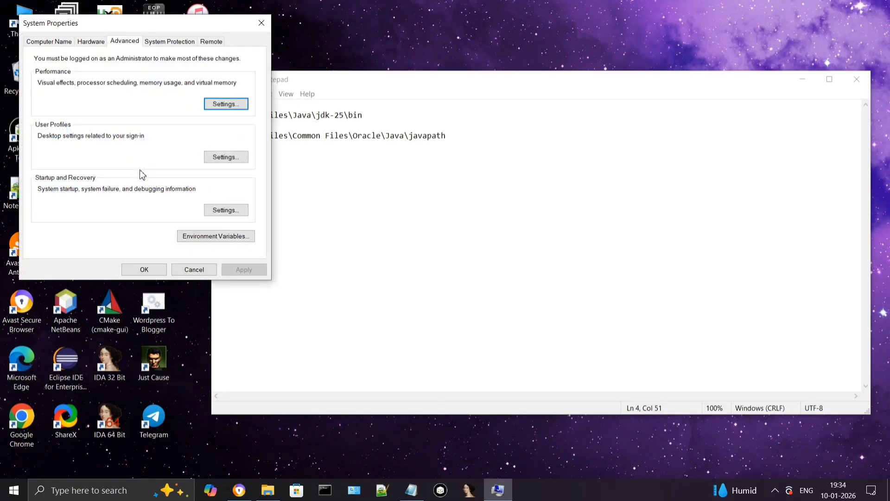
left_click_drag(133, 29, 150, 51)
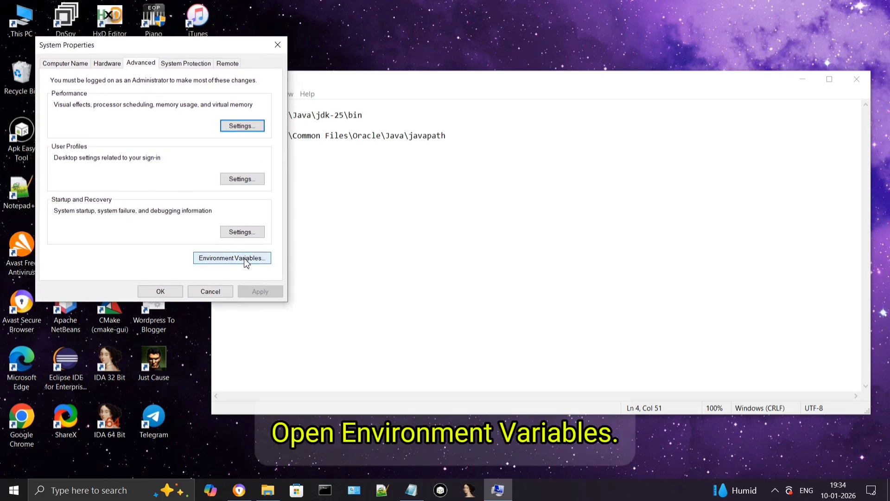
left_click(224, 262)
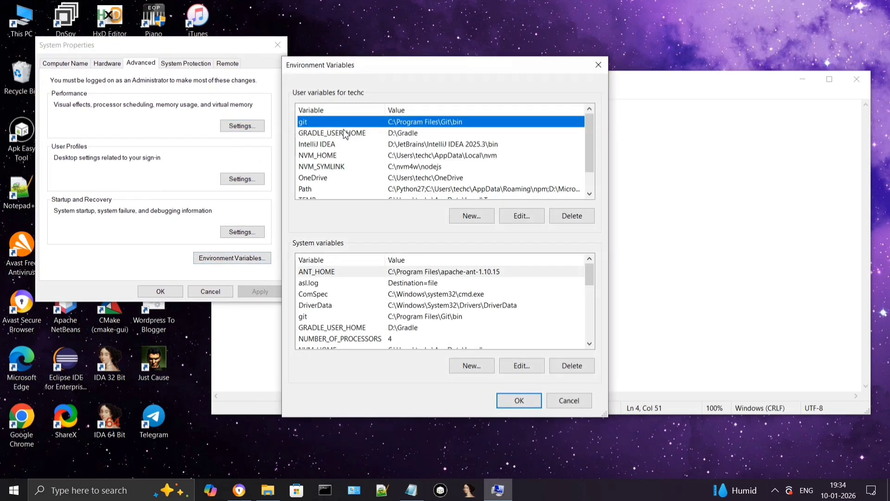
left_click_drag(422, 70, 193, 44)
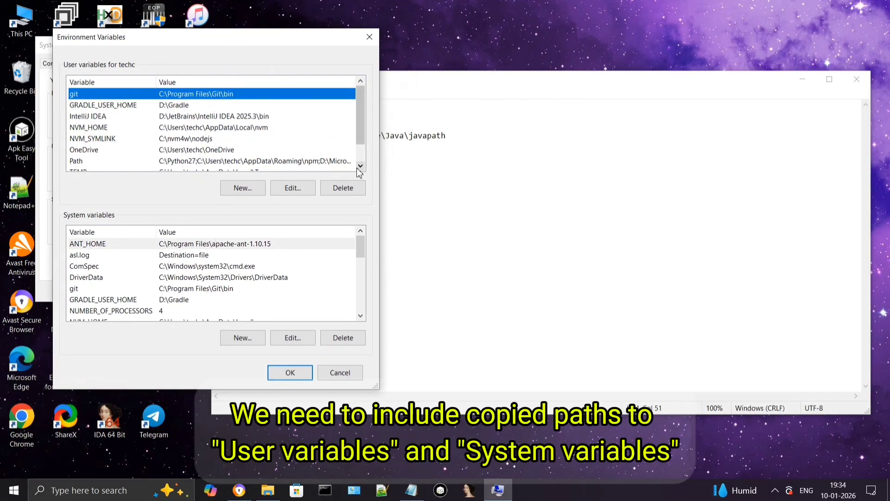
Copy the path C:\Program Files\Java\jdk-25\bin from the Notepad document and return to the Environment Variables dialog
left_click(446, 88)
left_click_drag(366, 116, 217, 113)
right_click(229, 115)
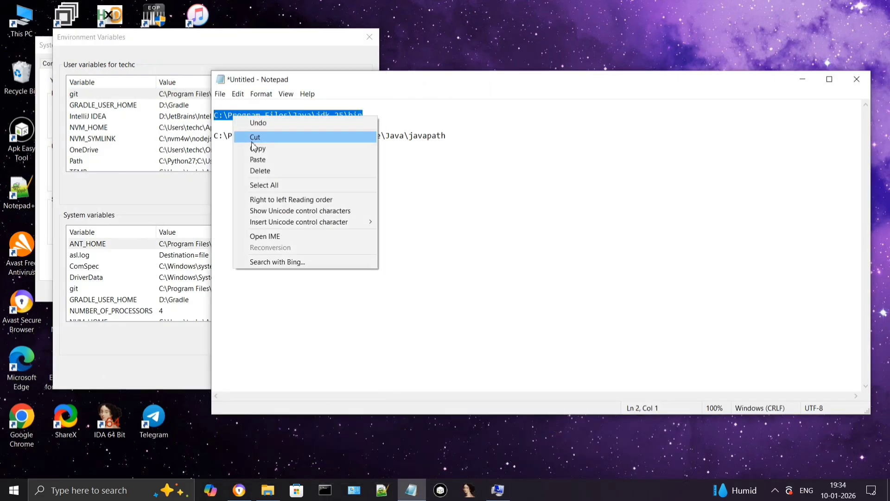
left_click(252, 146)
left_click(237, 48)
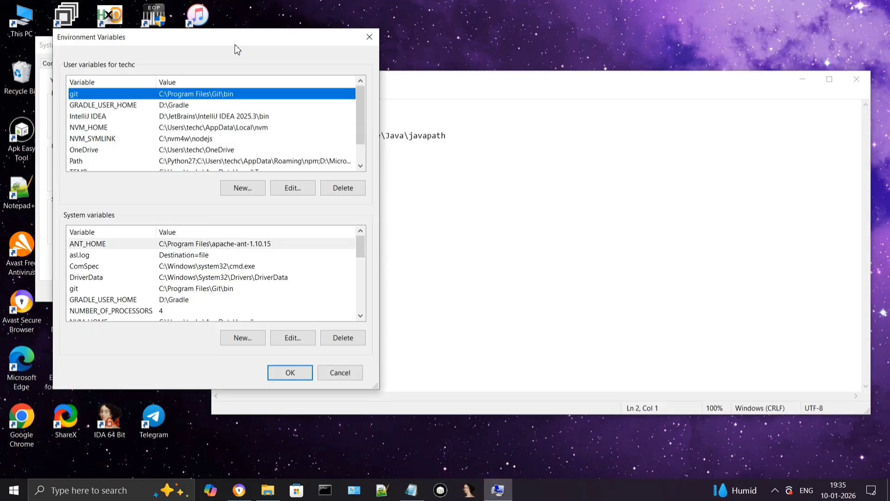
Create a user variable named JAVA_HOME with the value C:\Program Files\Java\jdk-25\bin
left_click(248, 194)
type("JAVA_HOME")
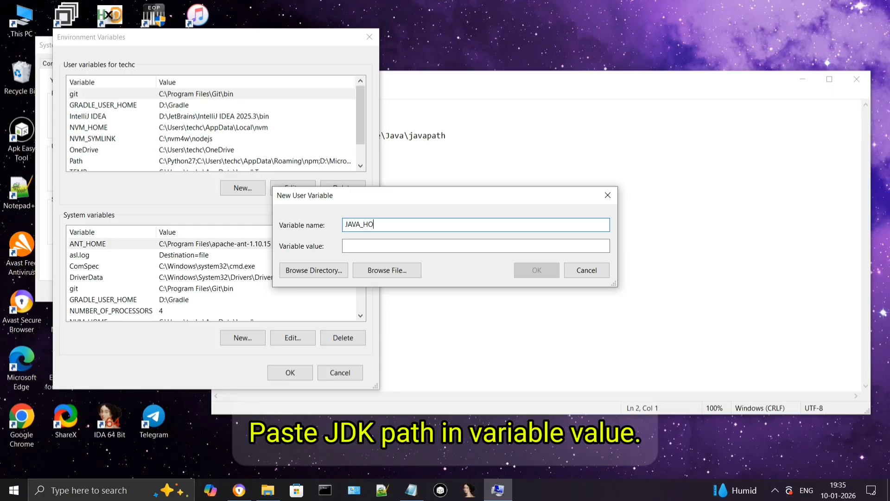
right_click(391, 247)
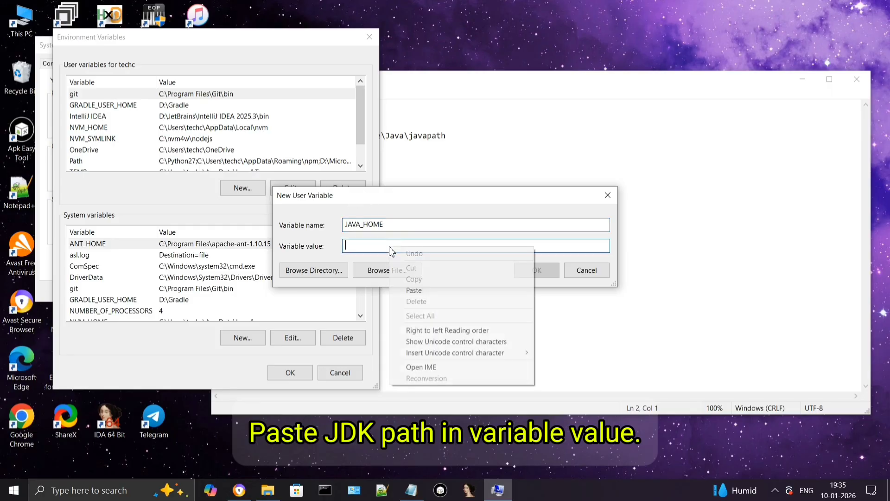
left_click(431, 292)
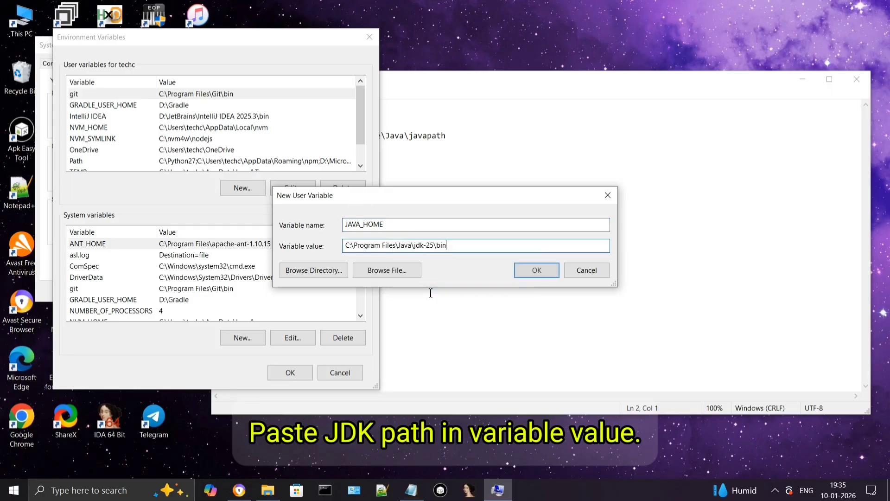
left_click(536, 270)
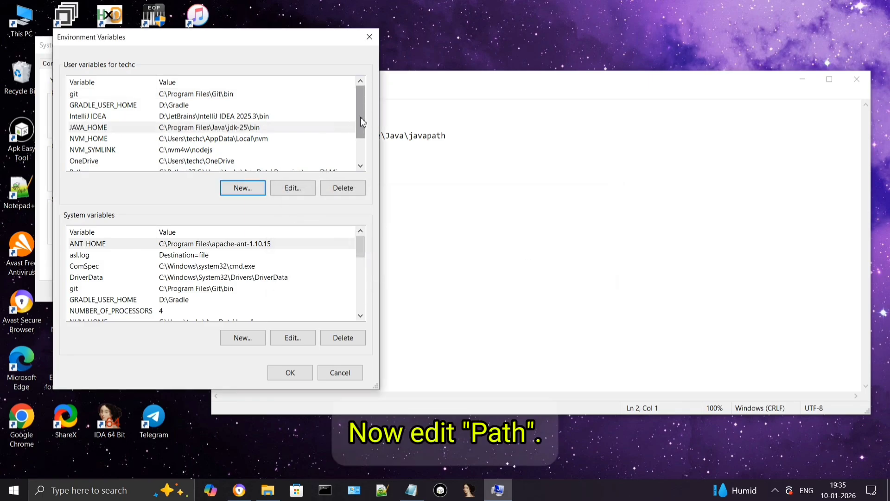
Add C:\Program Files\Java\jdk-25\bin as a new entry in the user Path variable and save it
left_click_drag(360, 116, 362, 140)
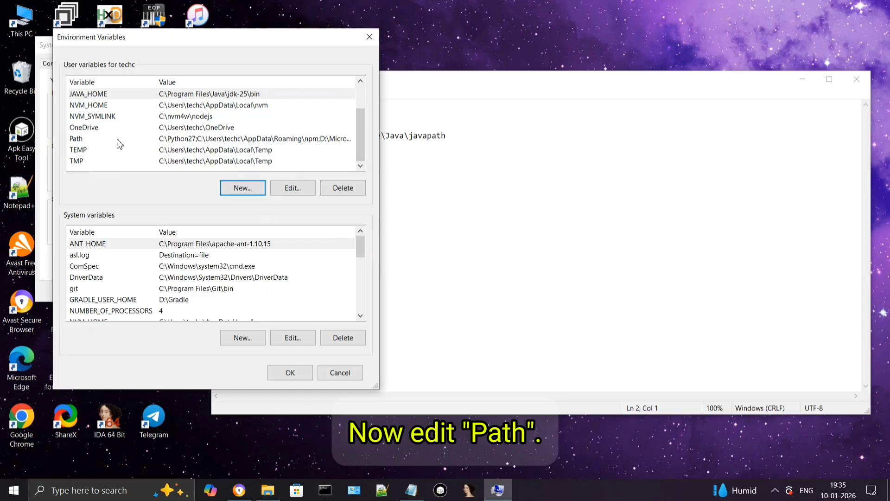
left_click(178, 142)
left_click(178, 143)
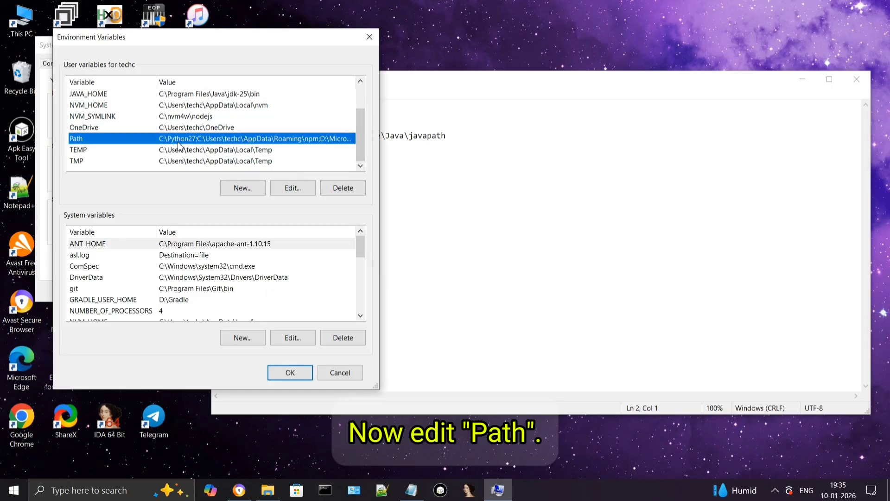
left_click(288, 187)
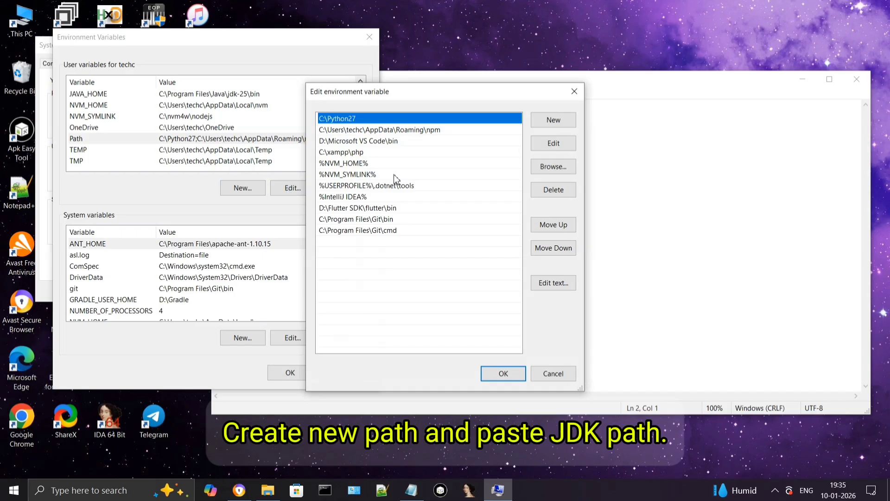
left_click(557, 120)
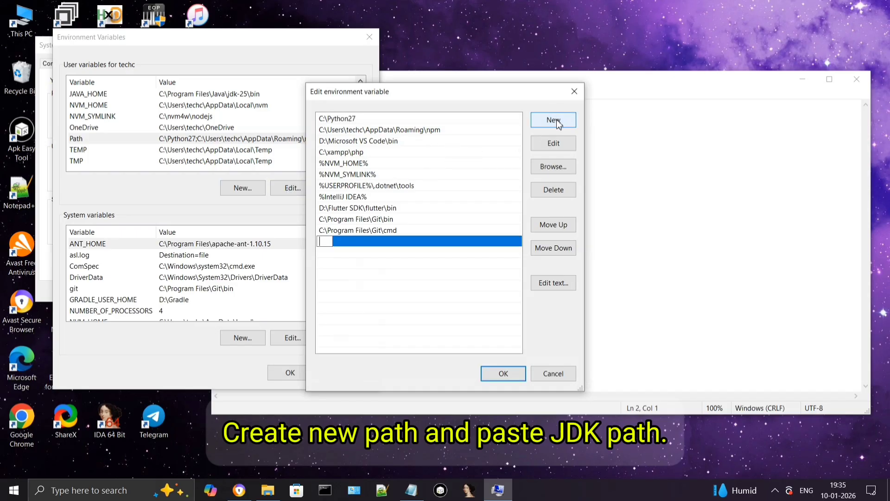
right_click(325, 242)
left_click(343, 282)
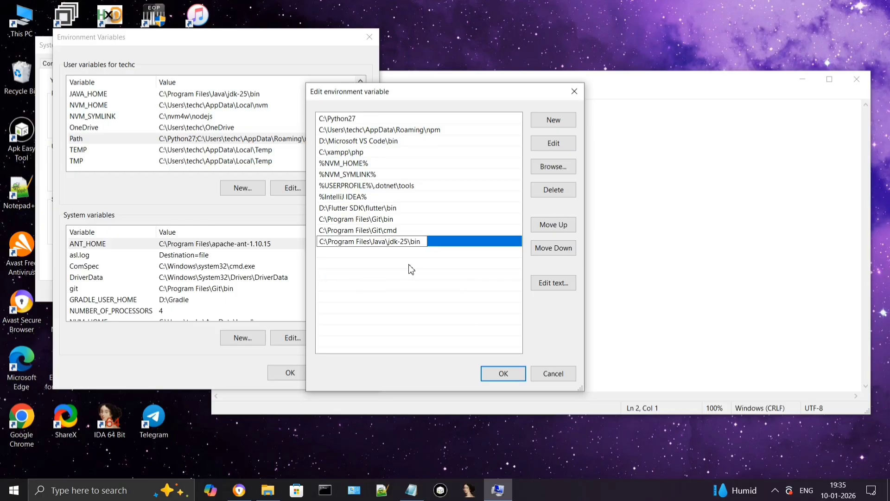
left_click(502, 374)
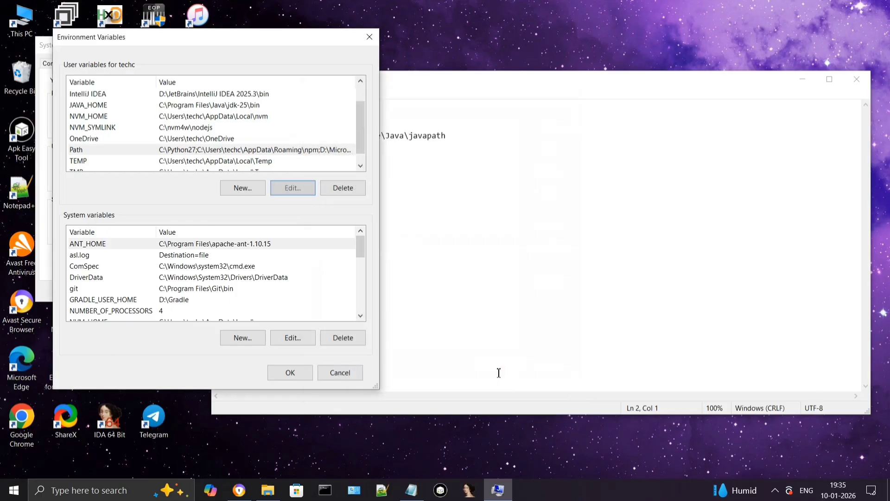
Reopen the user Path variable for editing and copy C:\Program Files\Common Files\Oracle\Java\javapath from the Notepad document
left_click(294, 192)
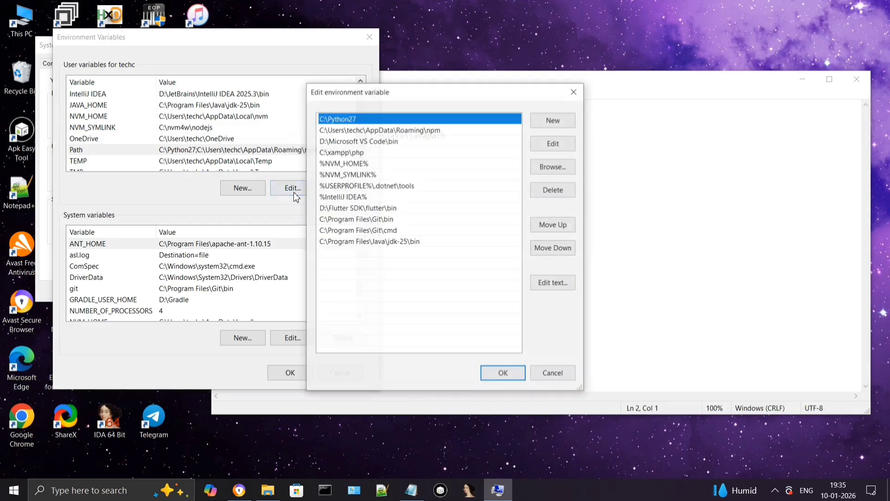
left_click(717, 115)
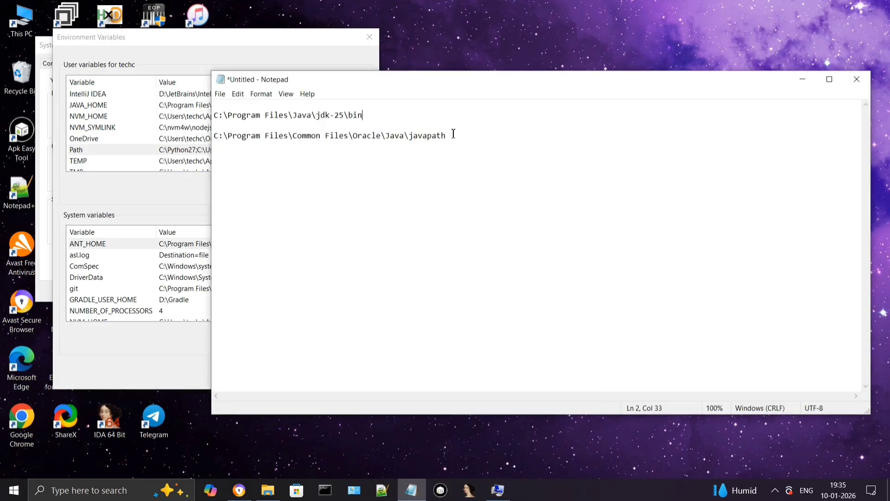
left_click_drag(454, 136, 216, 126)
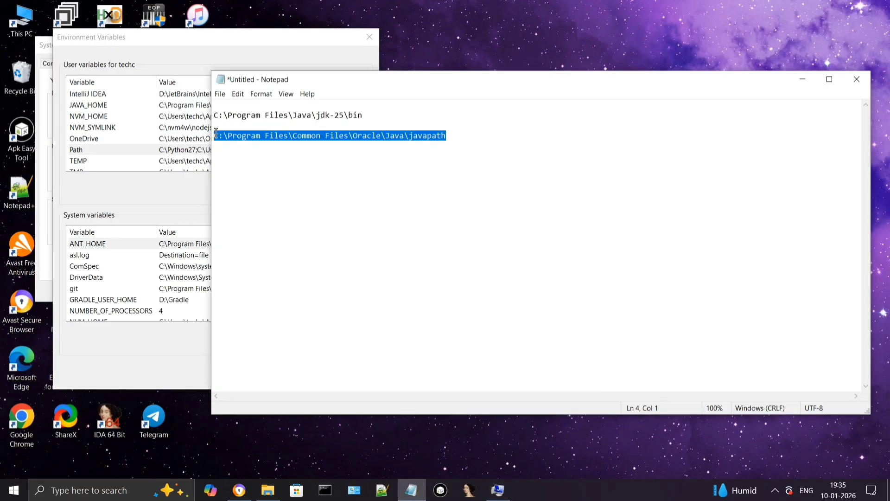
right_click(240, 141)
left_click(253, 171)
left_click(273, 41)
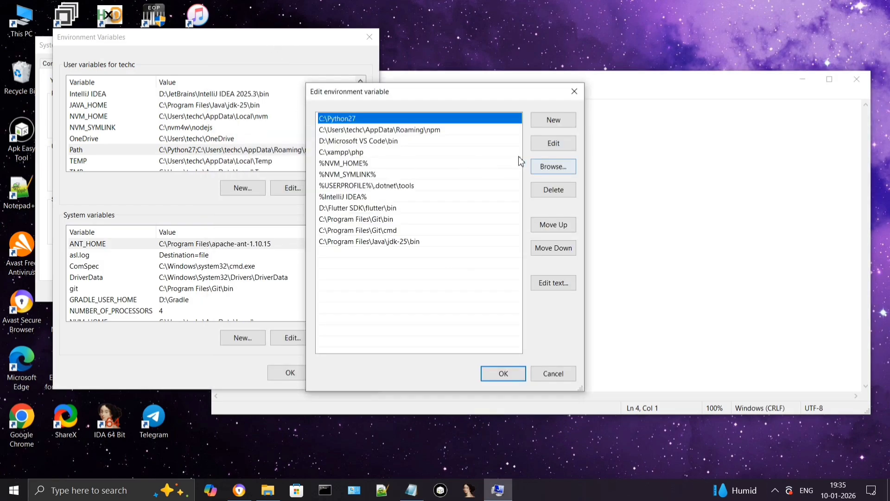
Add C:\Program Files\Common Files\Oracle\Java\javapath as a new entry in the user Path variable and save it
left_click(553, 125)
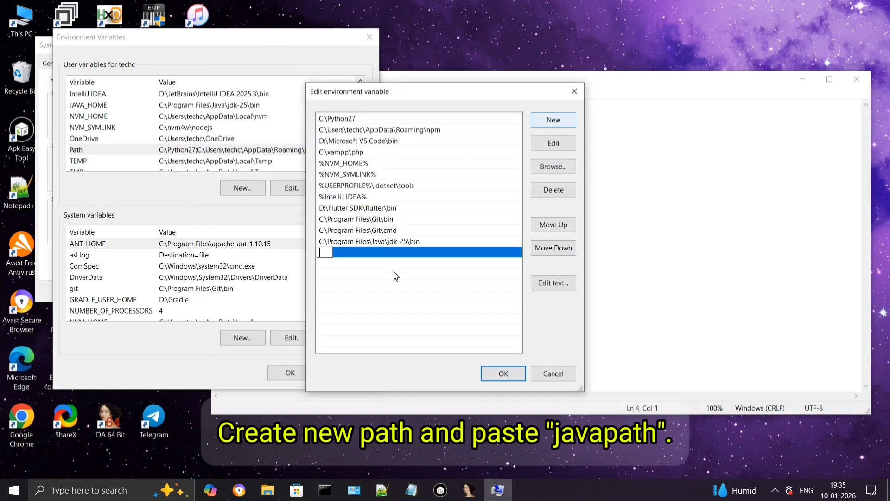
right_click(330, 253)
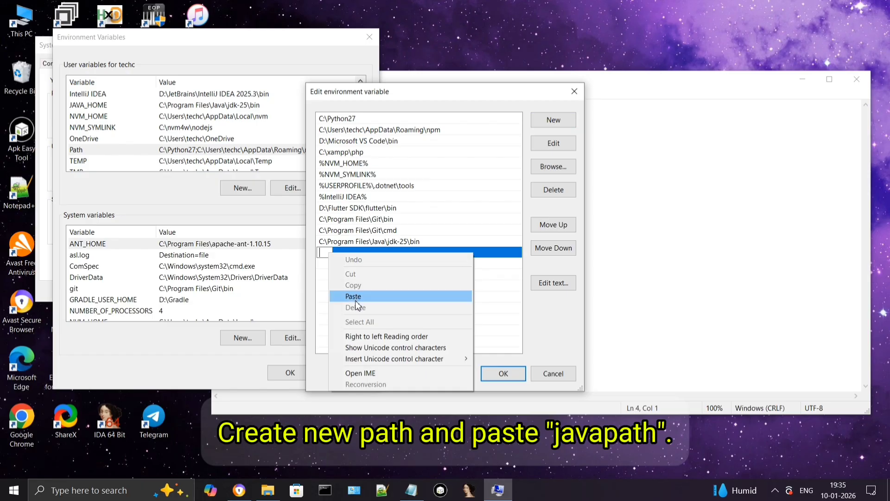
left_click(355, 297)
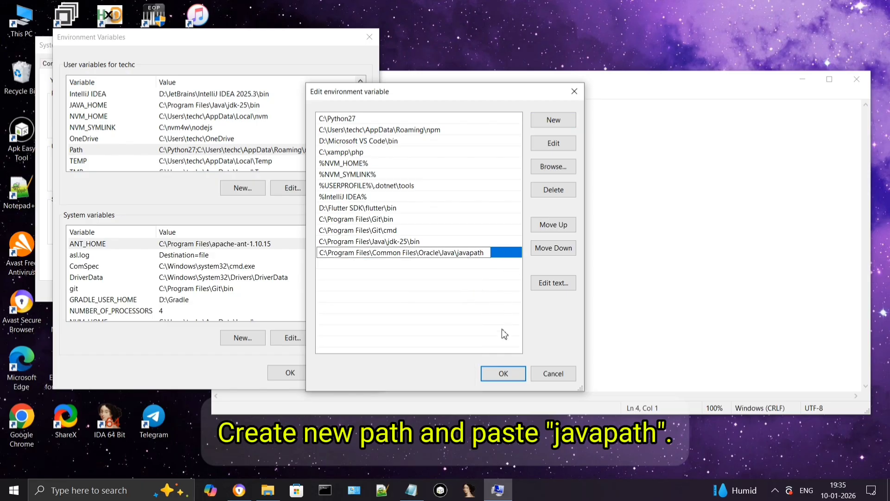
left_click(497, 373)
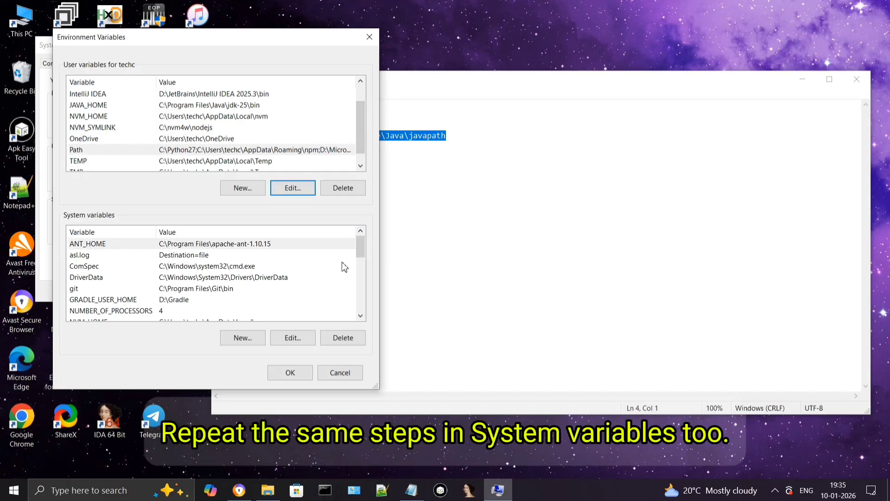
Copy the JDK bin path C:\Program Files\Java\jdk-25\bin from Notepad again and go back to the Environment Variables dialog
left_click(469, 89)
left_click_drag(385, 111, 215, 102)
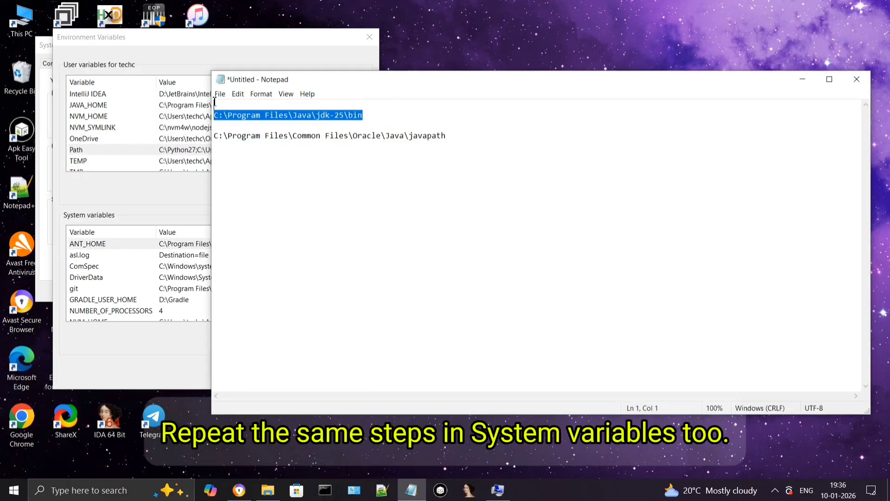
right_click(237, 117)
left_click(261, 149)
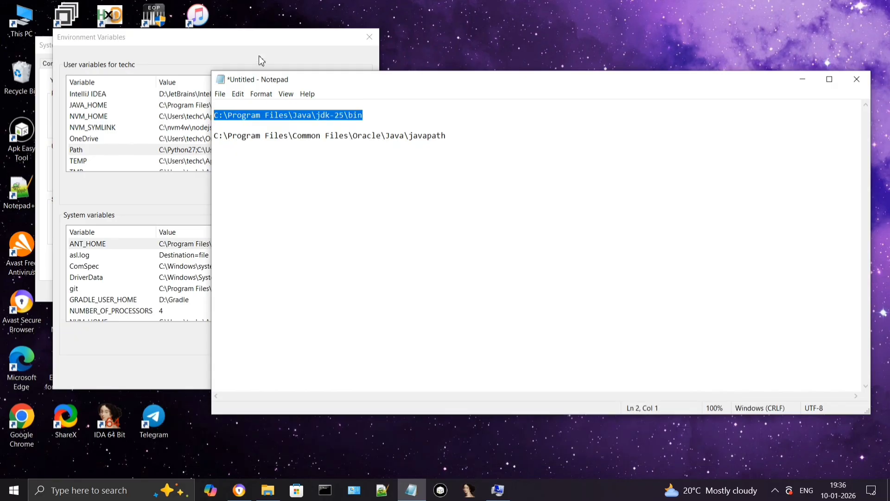
left_click(259, 55)
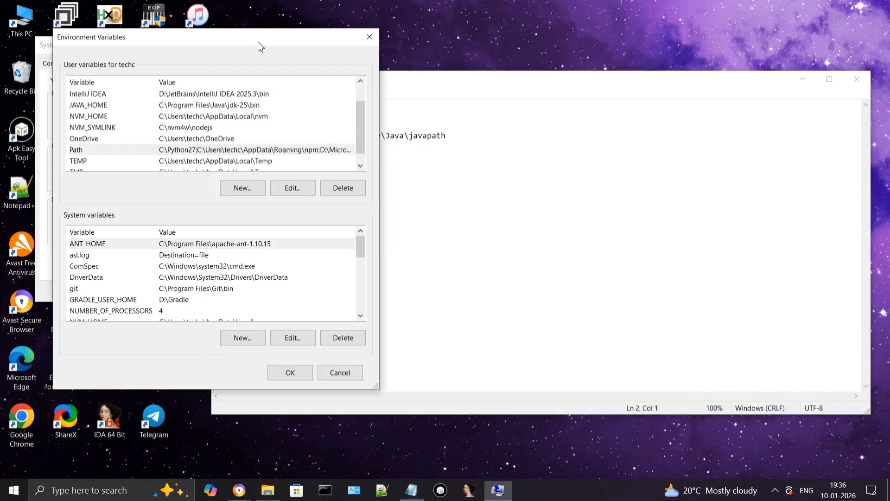
Create a system variable named JAVA_HOME with the value C:\Program Files\Java\jdk-25\bin
left_click(241, 339)
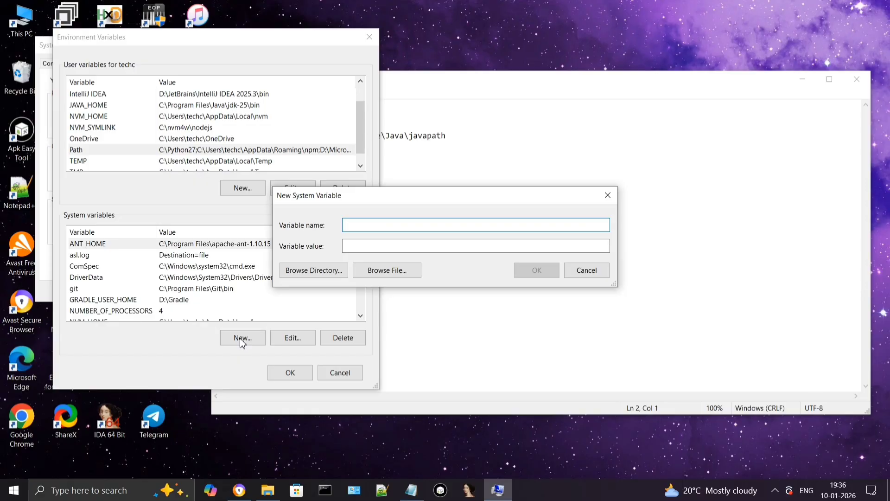
type("JAVA_HOME")
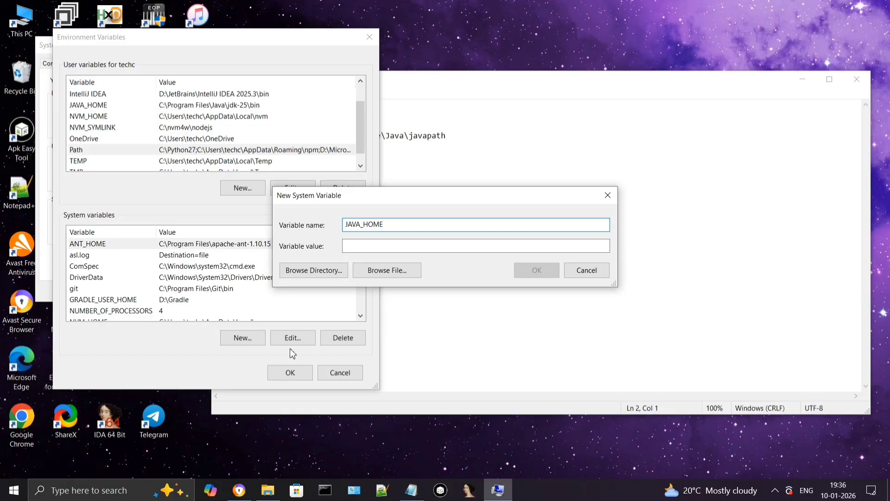
right_click(410, 249)
left_click(433, 289)
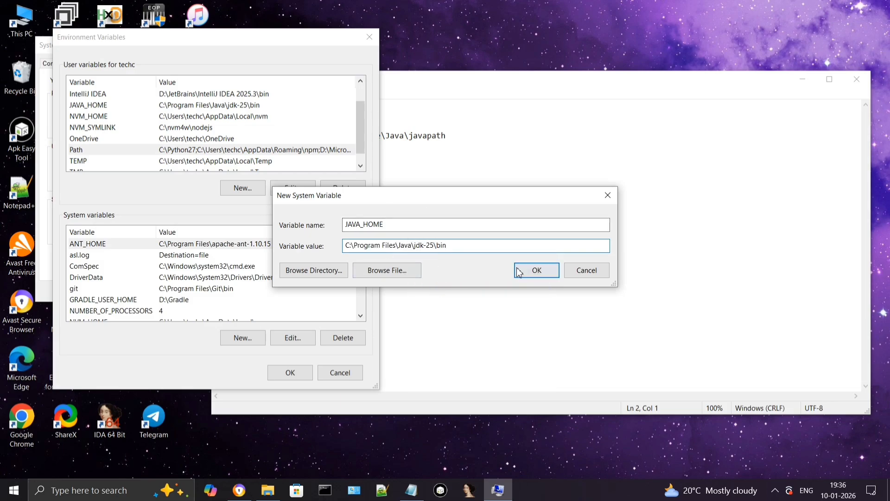
left_click(537, 273)
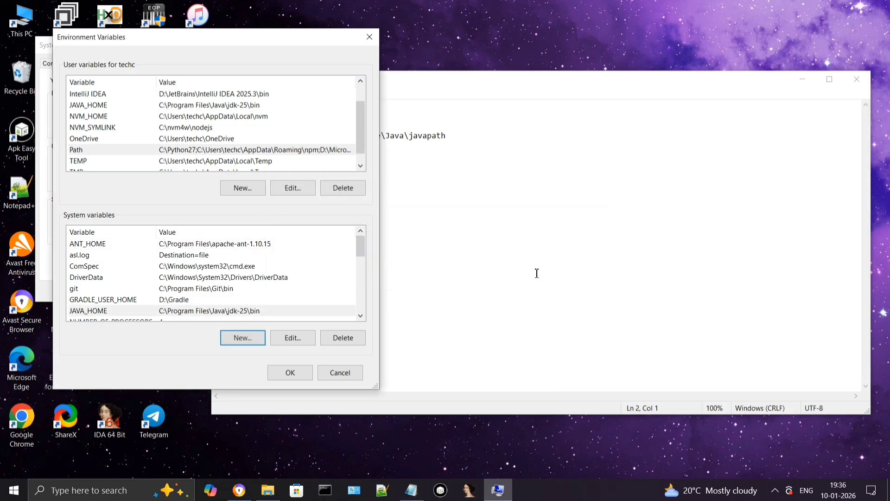
Add C:\Program Files\Java\jdk-25\bin as a new entry in the system Path variable and save it
left_click_drag(361, 244, 364, 274)
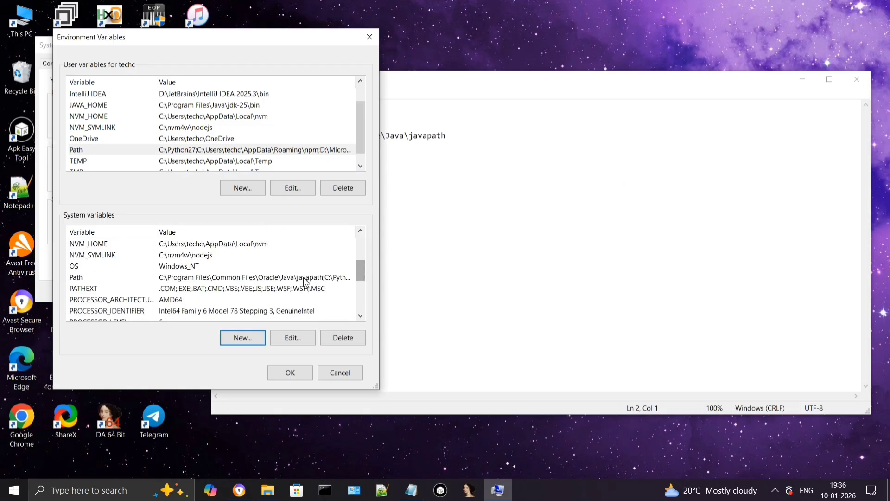
left_click(188, 278)
left_click(287, 341)
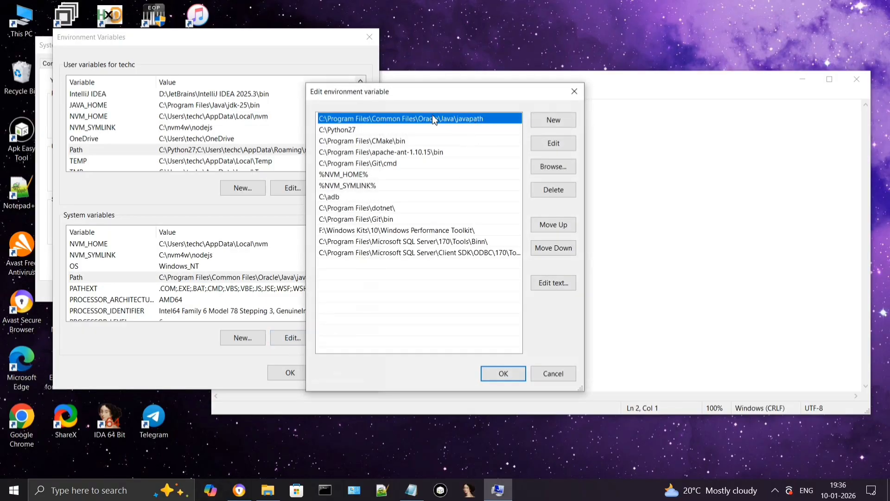
left_click(554, 122)
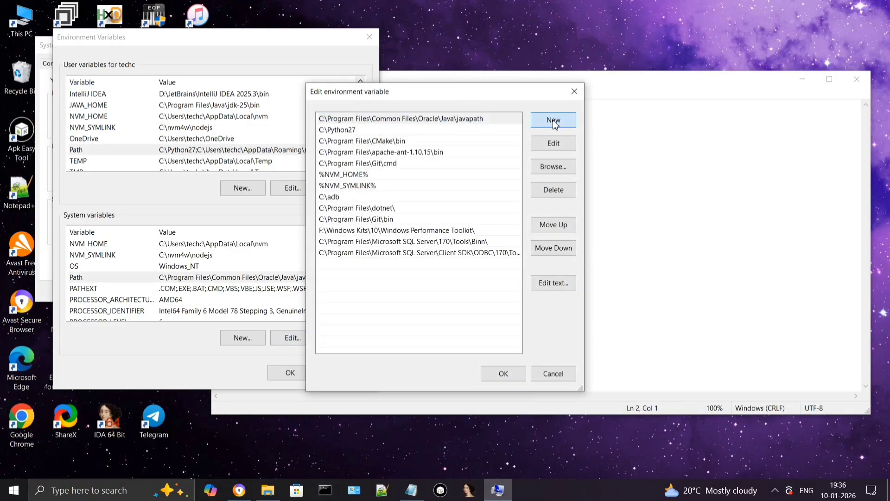
right_click(327, 263)
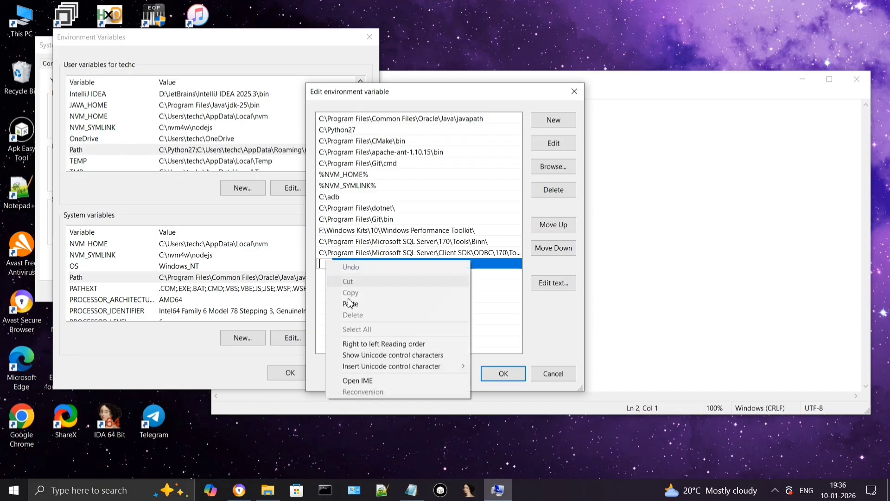
left_click(351, 303)
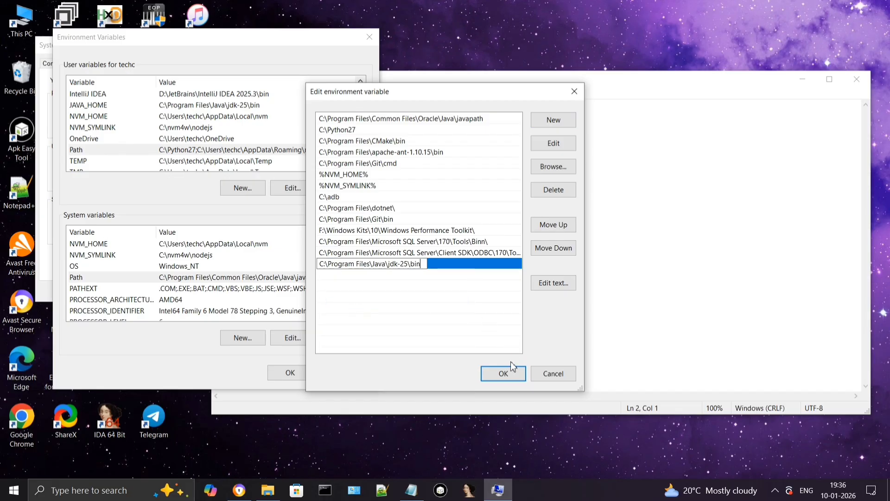
left_click(503, 374)
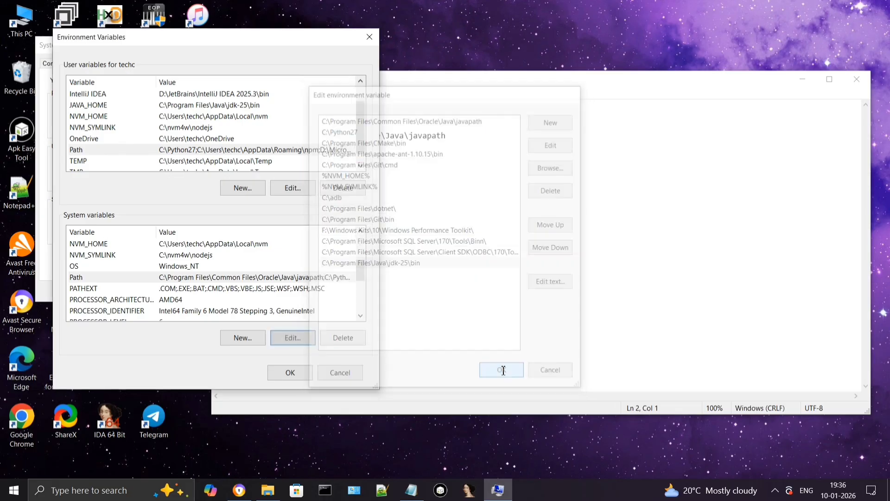
Reopen the system Path variable for editing, copy C:\Program Files\Common Files\Oracle\Java\javapath from Notepad, and return to the Path entries
left_click(281, 343)
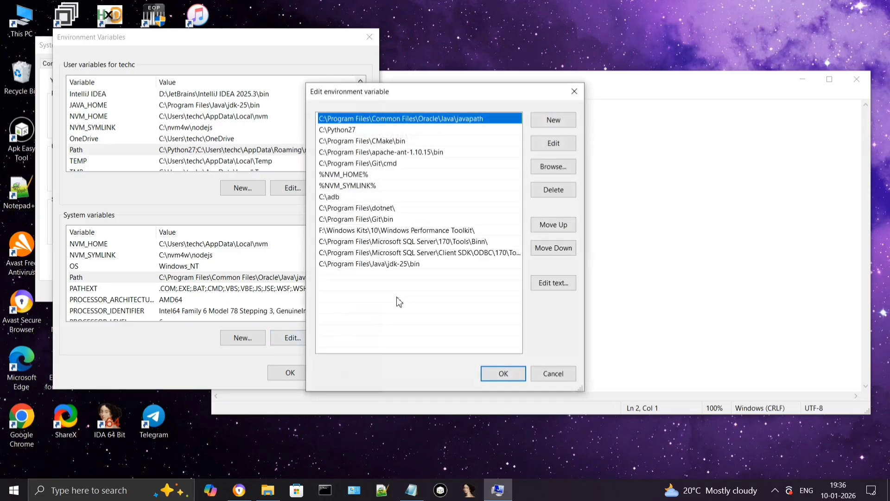
left_click(672, 93)
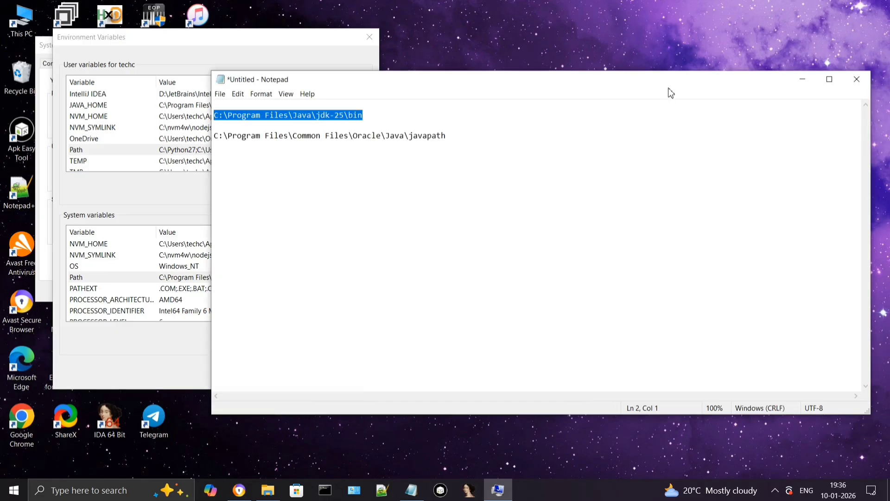
left_click(451, 138)
left_click_drag(451, 137, 217, 137)
right_click(238, 137)
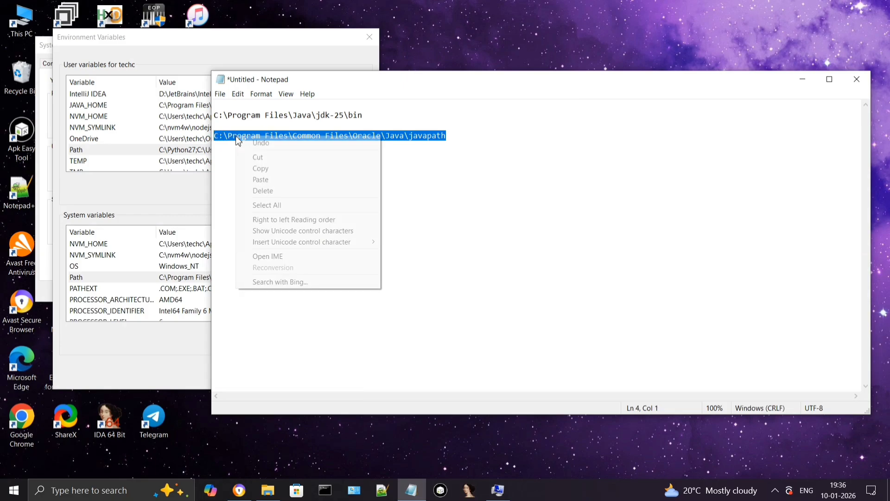
left_click(260, 168)
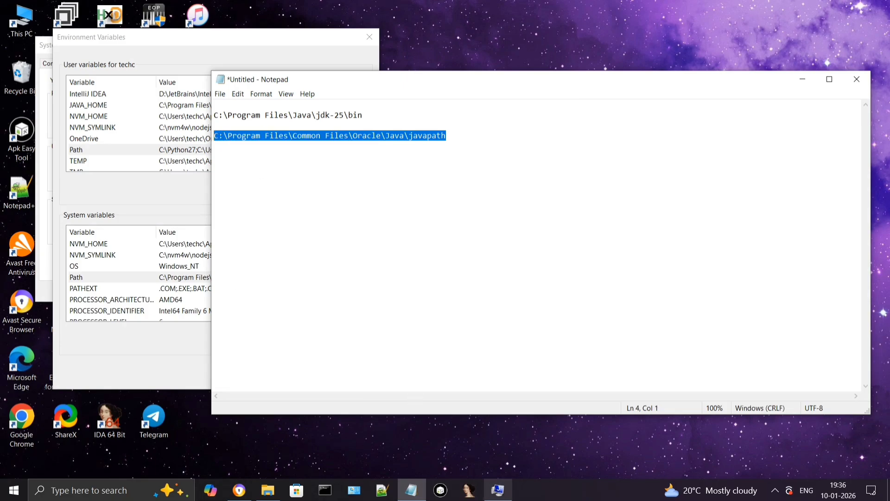
left_click(498, 490)
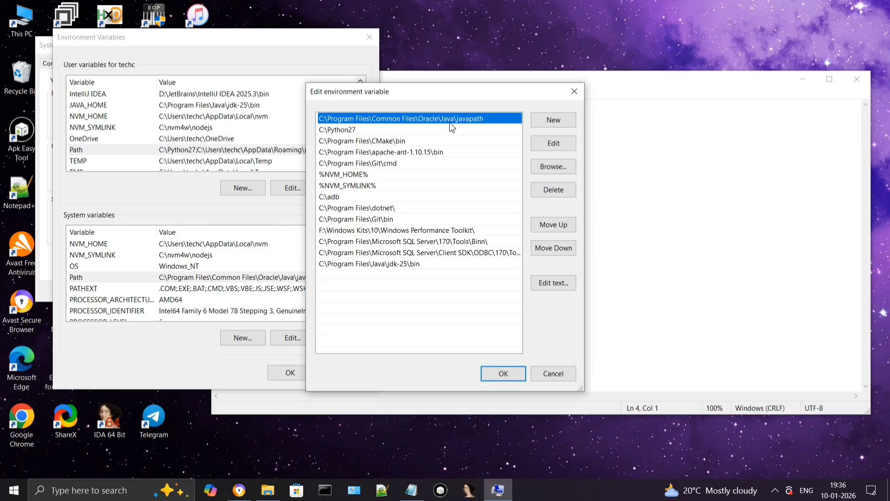
Delete the javapath entry heading the system Path list, add C:\Program Files\Common Files\Oracle\Java\javapath as a new last entry, and save
left_click(545, 194)
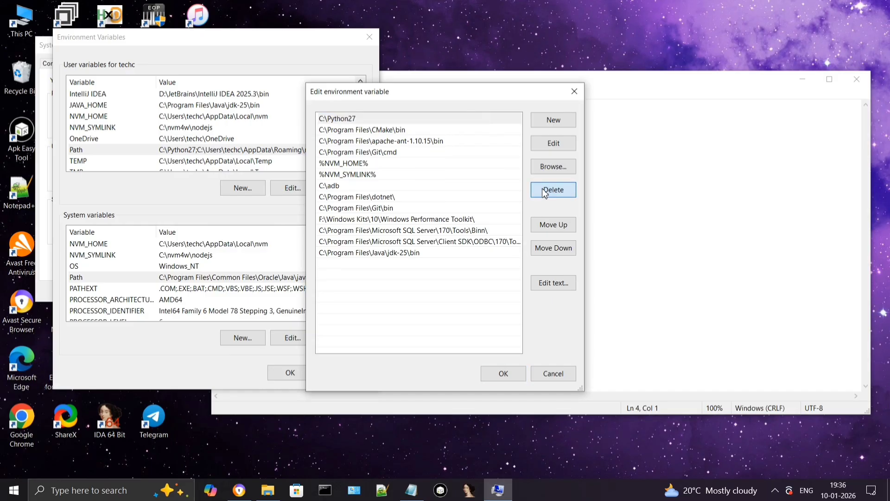
left_click(554, 121)
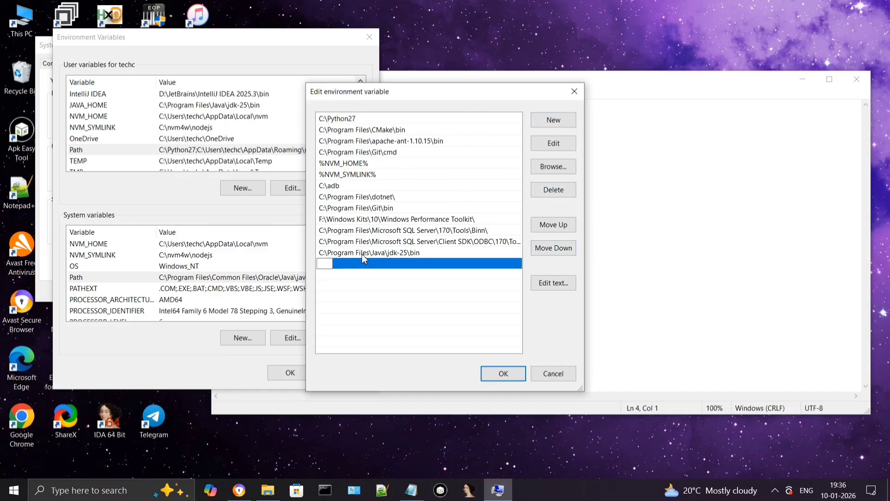
right_click(327, 264)
left_click(357, 310)
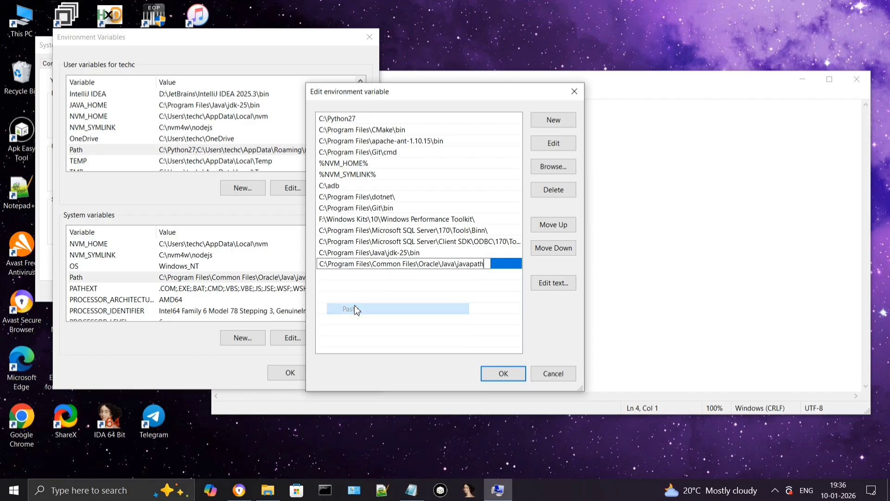
left_click(502, 372)
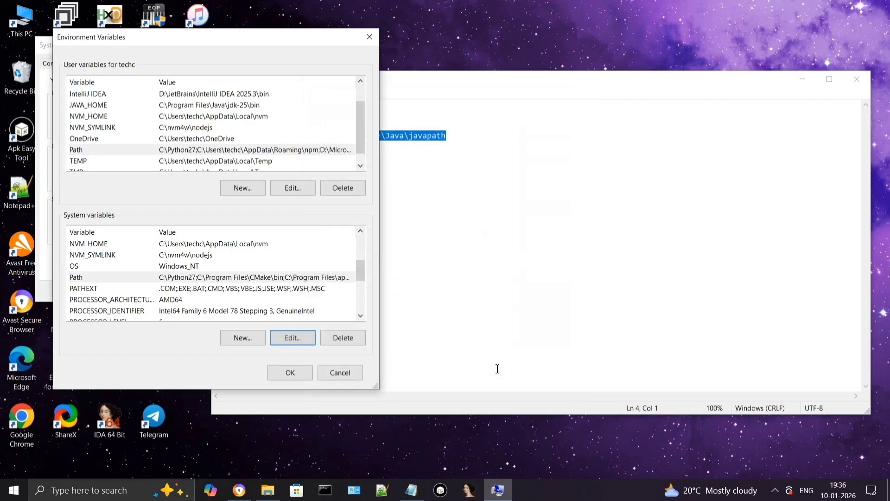
Apply the environment variable changes, close System Properties, and close the untitled Notepad file without saving it
left_click(293, 373)
left_click(165, 293)
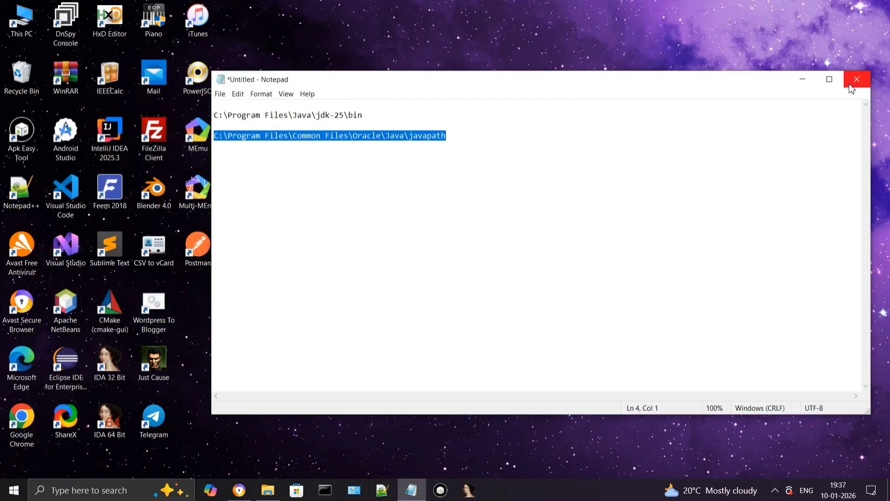
left_click(857, 80)
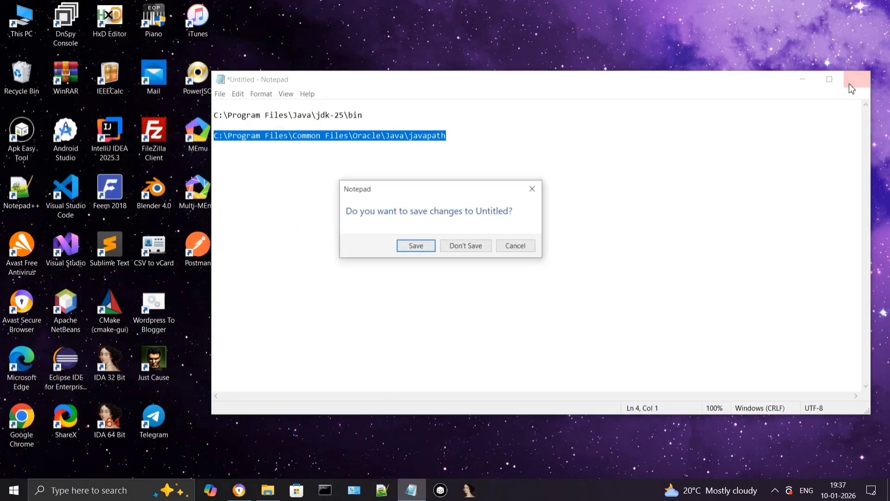
left_click(467, 250)
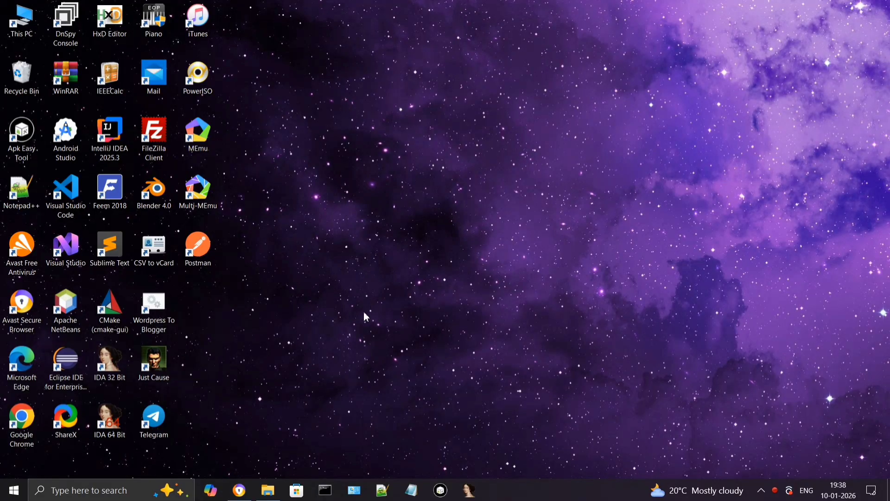
Open a command prompt in the TestJavaProgram folder from File Explorer and check the installed Java with java --version
left_click(268, 490)
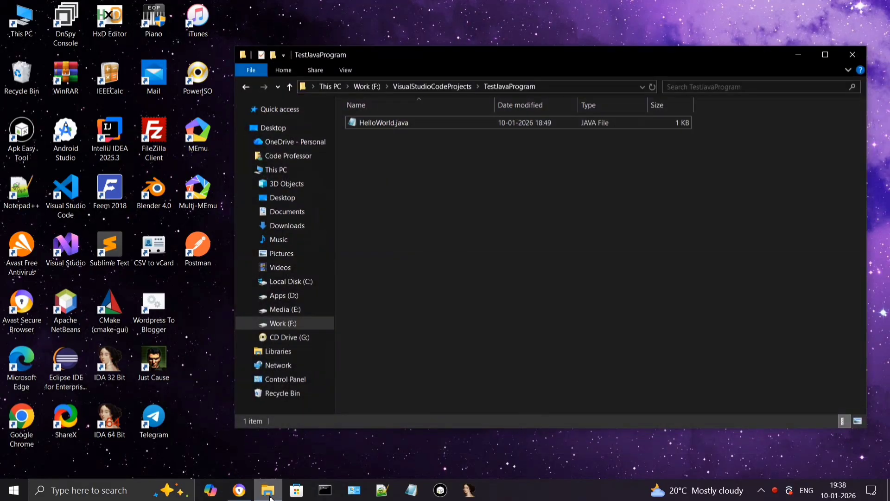
left_click(567, 86)
type("cmd")
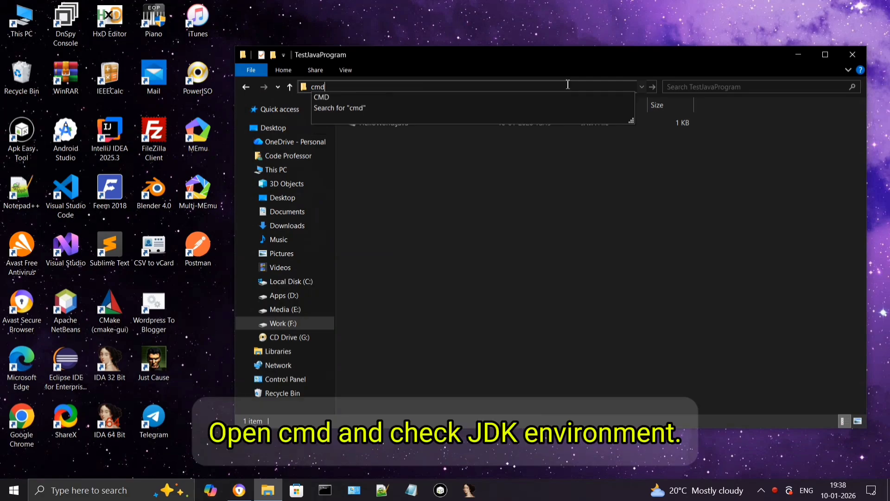
key("Return")
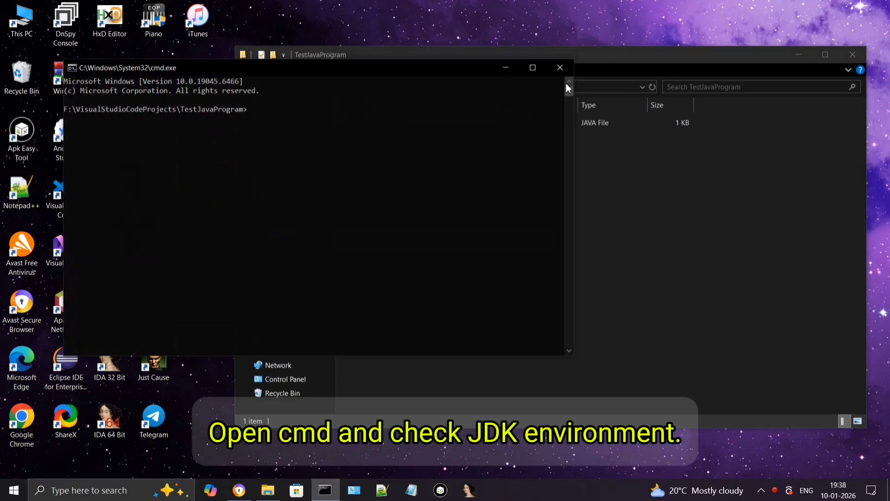
type("java --version")
key("Return")
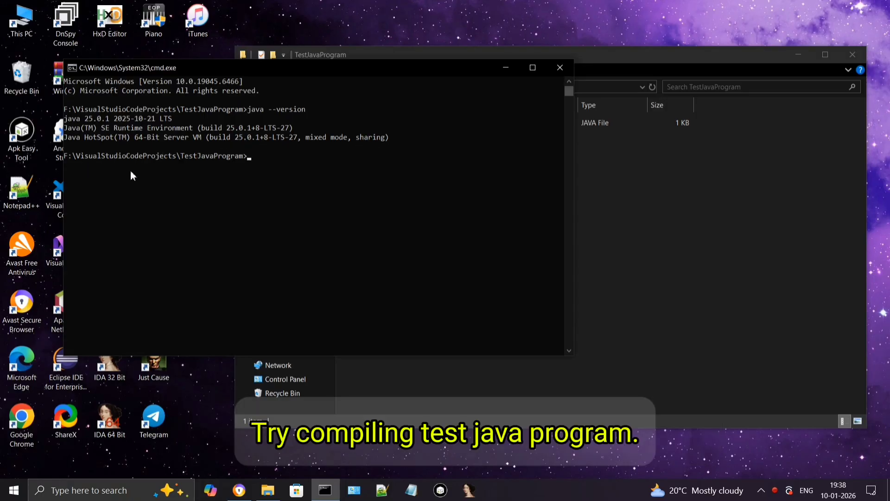
Compile the test program with javac HelloWorld.java and check the TestJavaProgram folder for the class file
type("javac HelloW")
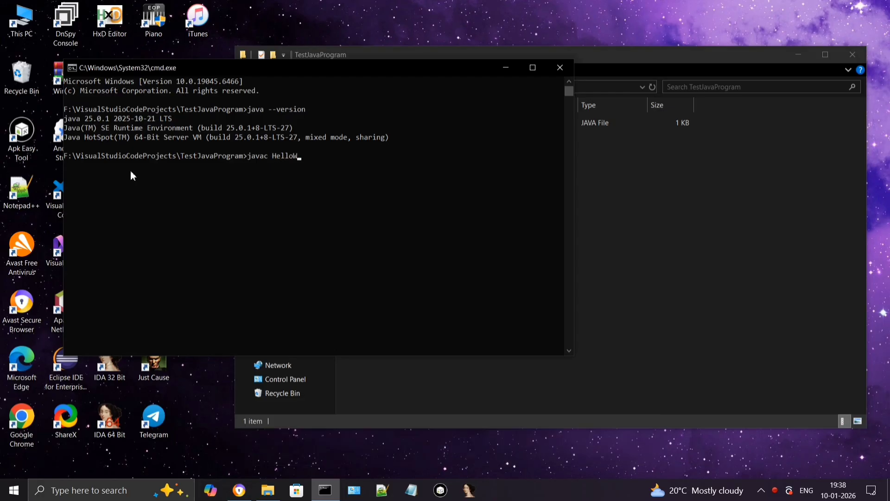
type("orld.java")
key("Return")
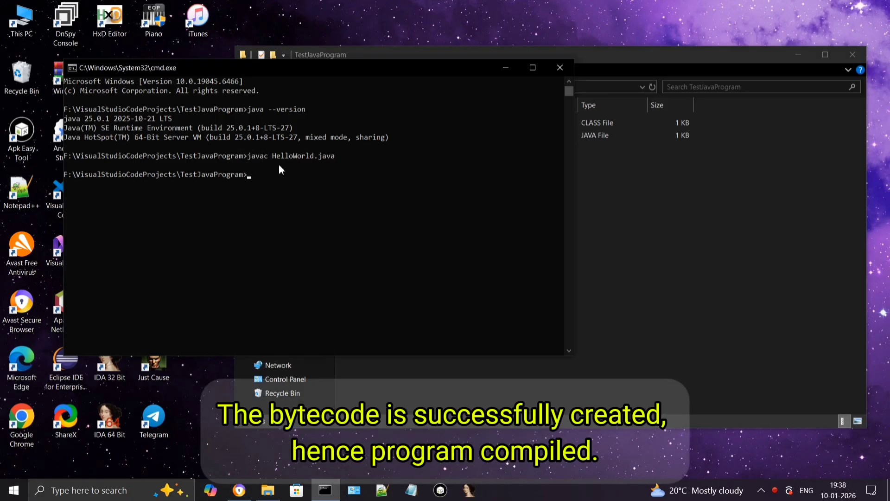
left_click(644, 207)
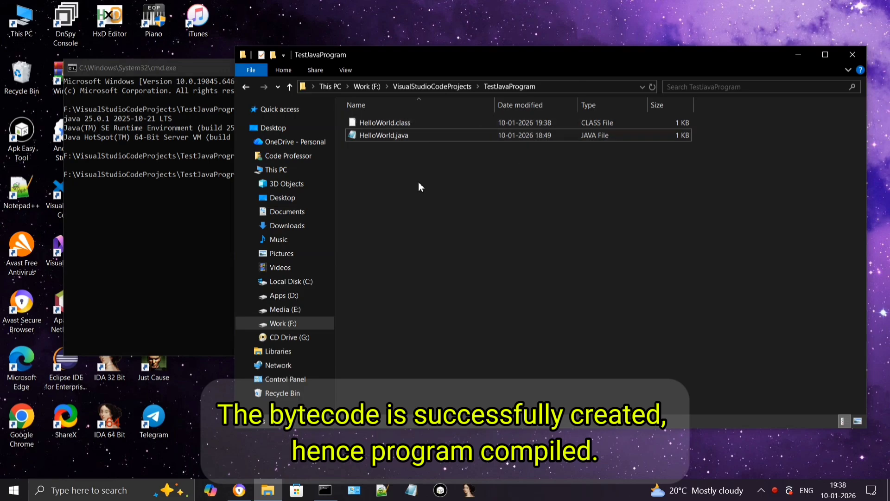
Return to the command prompt and run the compiled program with java HelloWorld
left_click(190, 224)
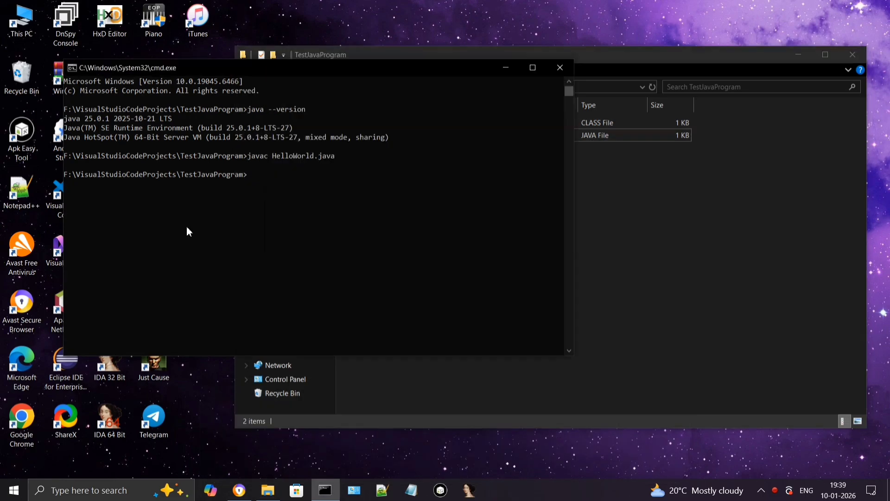
type("ja")
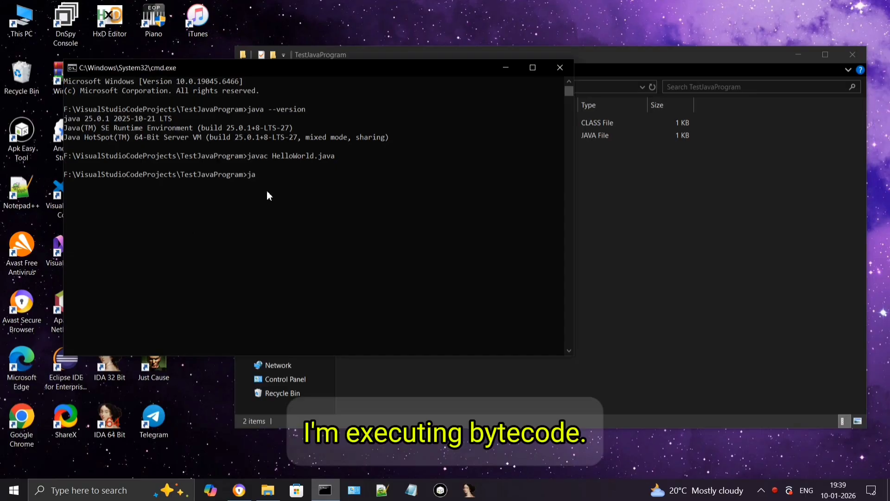
type("va He")
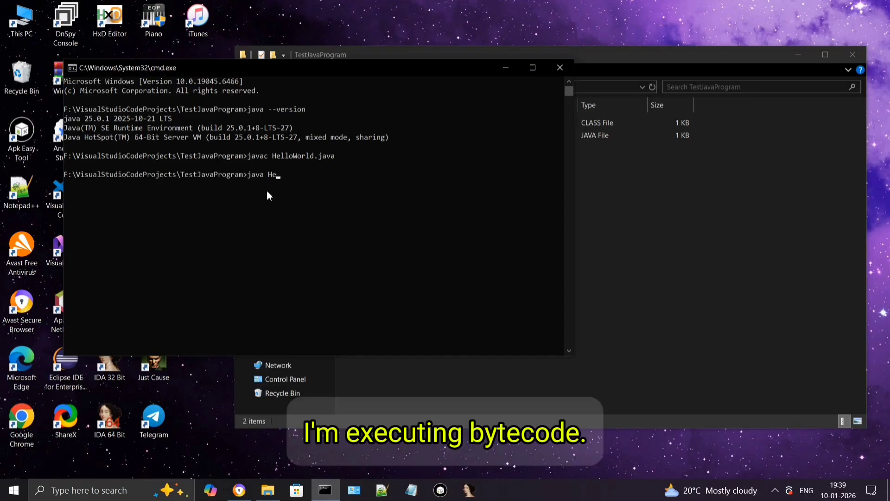
type("lloWorld")
key("Return")
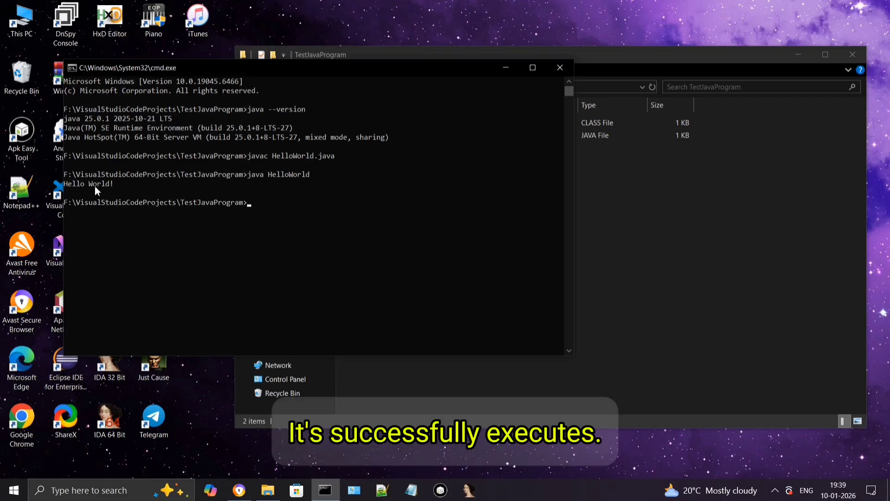